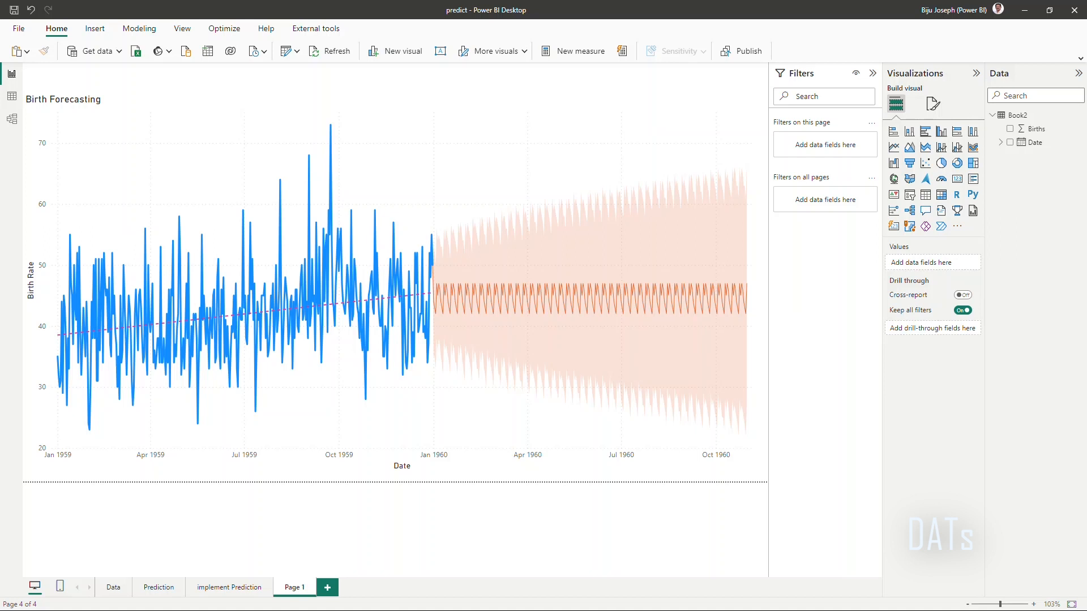
# Switch to Excel and open the Book2 worksheet containing the daily birth data
pyautogui.hotkey('alt', 'Tab')
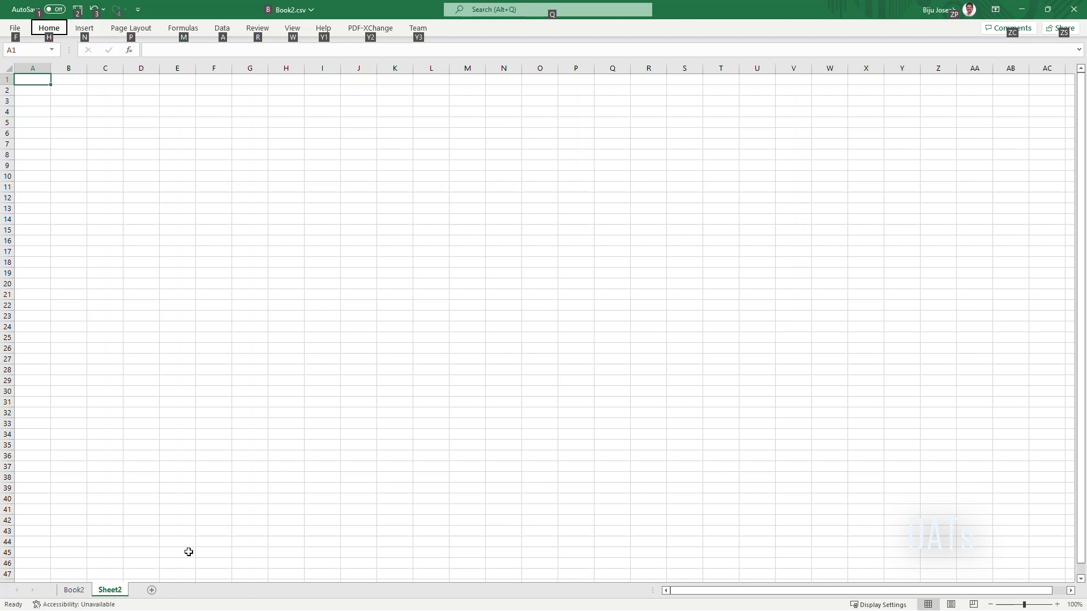
pyautogui.click(77, 589)
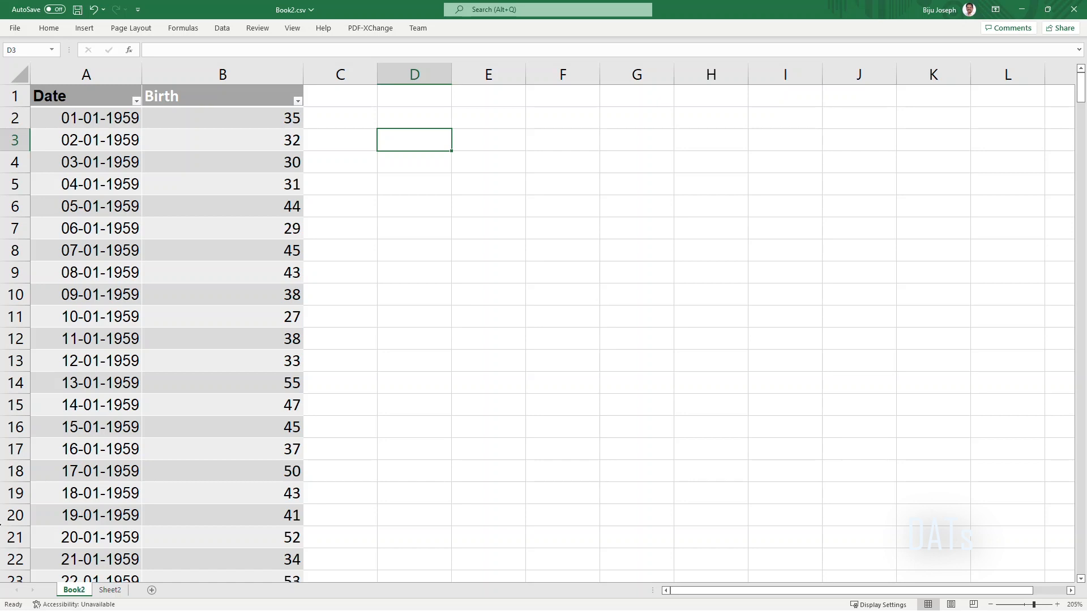
pyautogui.click(340, 257)
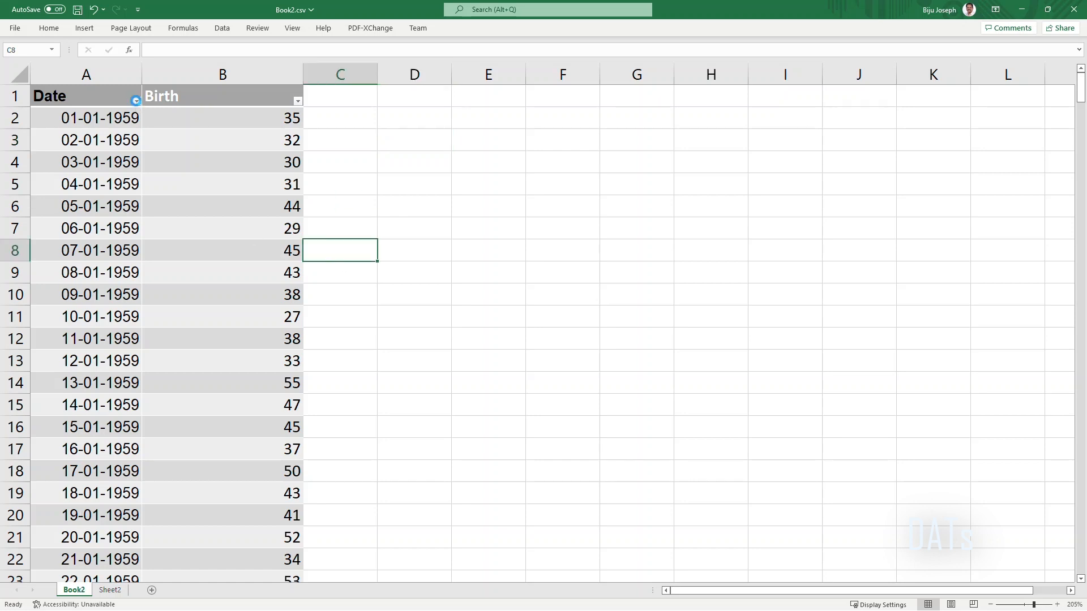
# Examine the months in the Date column's filter list, expand December to check its days, and close the list without filtering
pyautogui.click(136, 101)
pyautogui.moveTo(140, 260)
pyautogui.mouseDown()
pyautogui.moveTo(138, 298)
pyautogui.moveTo(135, 228)
pyautogui.moveTo(137, 294)
pyautogui.moveTo(136, 240)
pyautogui.mouseUp()
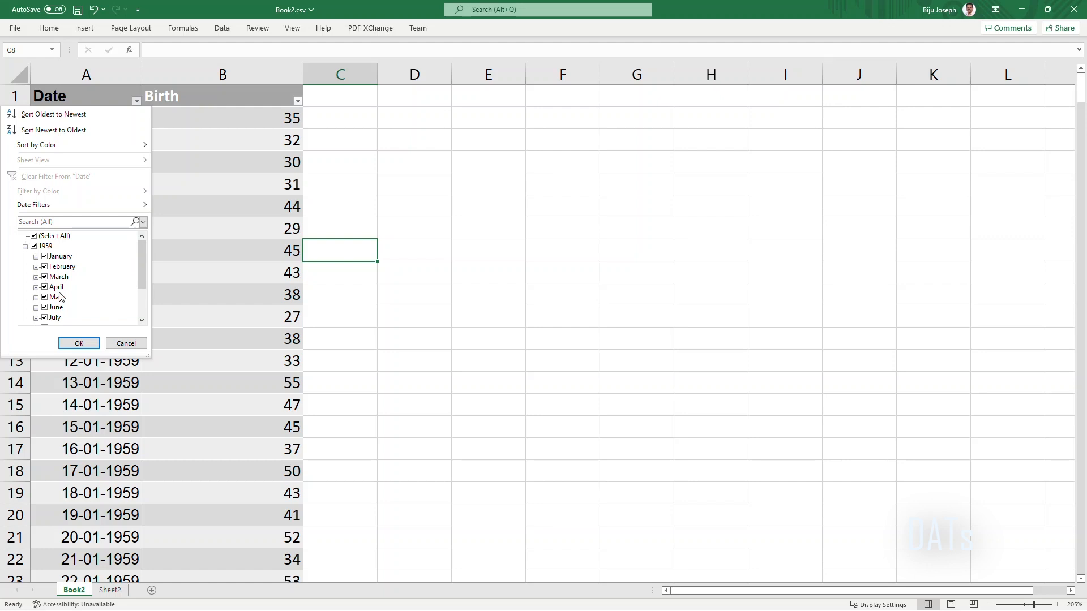
pyautogui.scroll(-2, 78, 288)
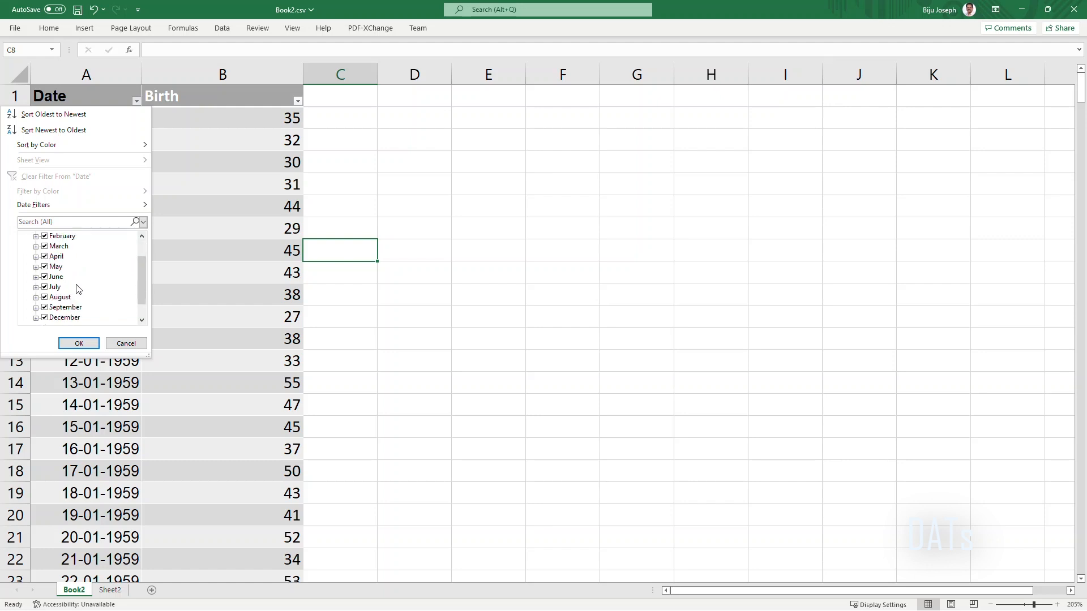
pyautogui.click(37, 317)
pyautogui.scroll(-2, 77, 306)
pyautogui.scroll(-3, 77, 306)
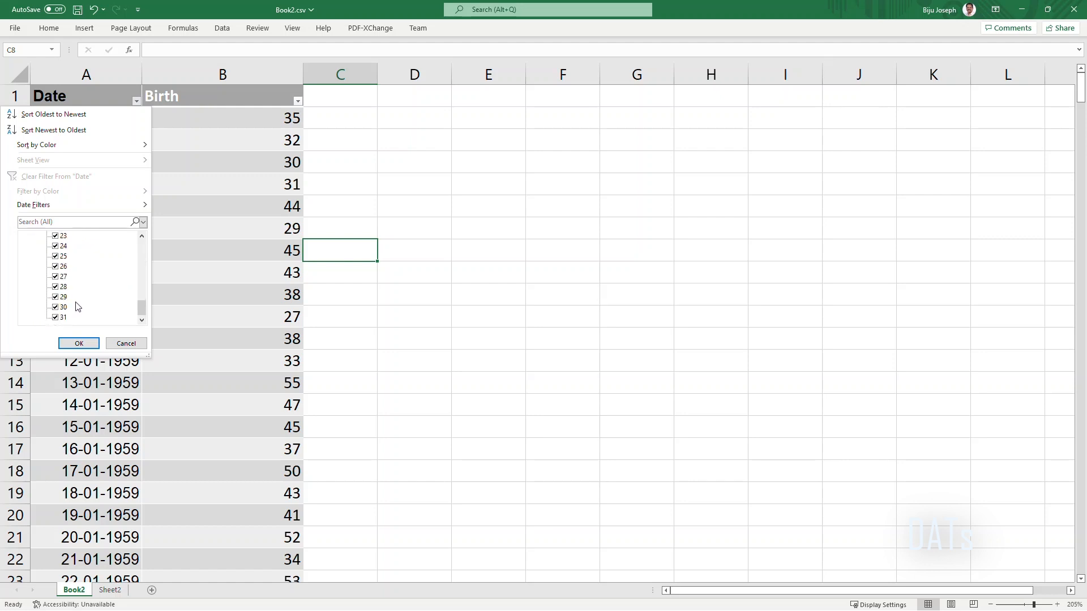
pyautogui.scroll(6, 78, 306)
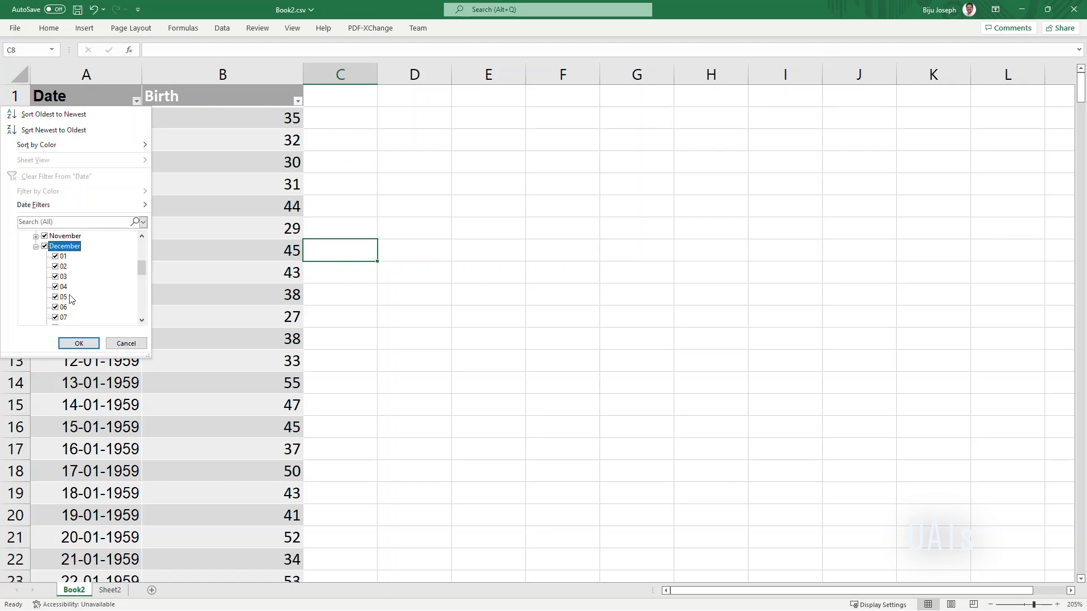
pyautogui.click(36, 250)
pyautogui.click(126, 343)
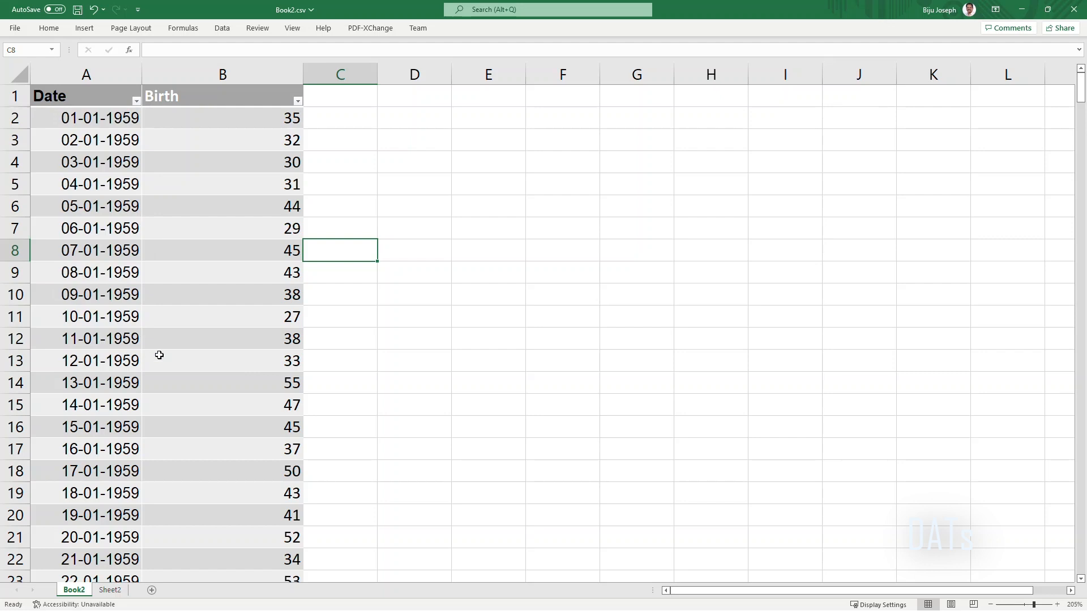
# Browse the daily birth records down the Book2 worksheet and return to the first rows
pyautogui.scroll(-1, 198, 341)
pyautogui.scroll(-13, 199, 341)
pyautogui.scroll(13, 199, 341)
# Switch to Power BI Desktop and review the Prediction page's birth count table and forecast chart
pyautogui.hotkey('alt', 'Tab')
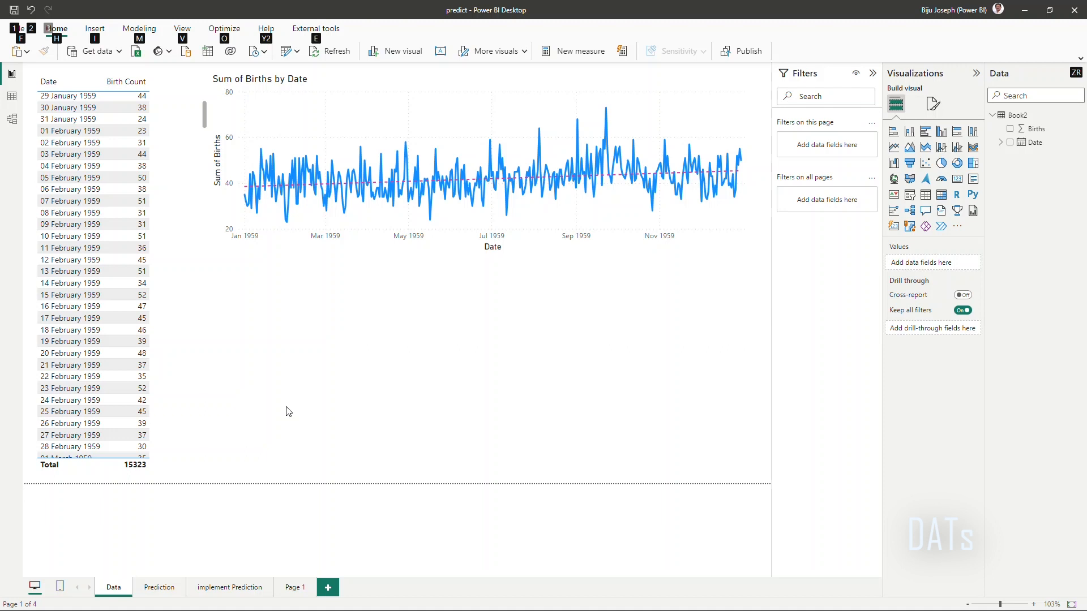
pyautogui.click(159, 587)
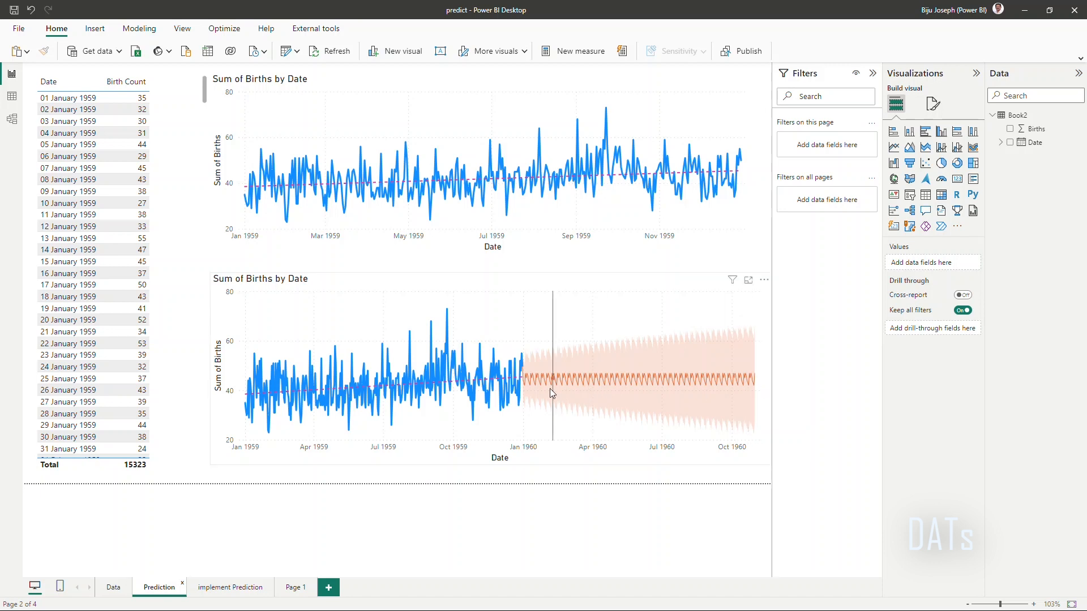
pyautogui.scroll(-6, 103, 218)
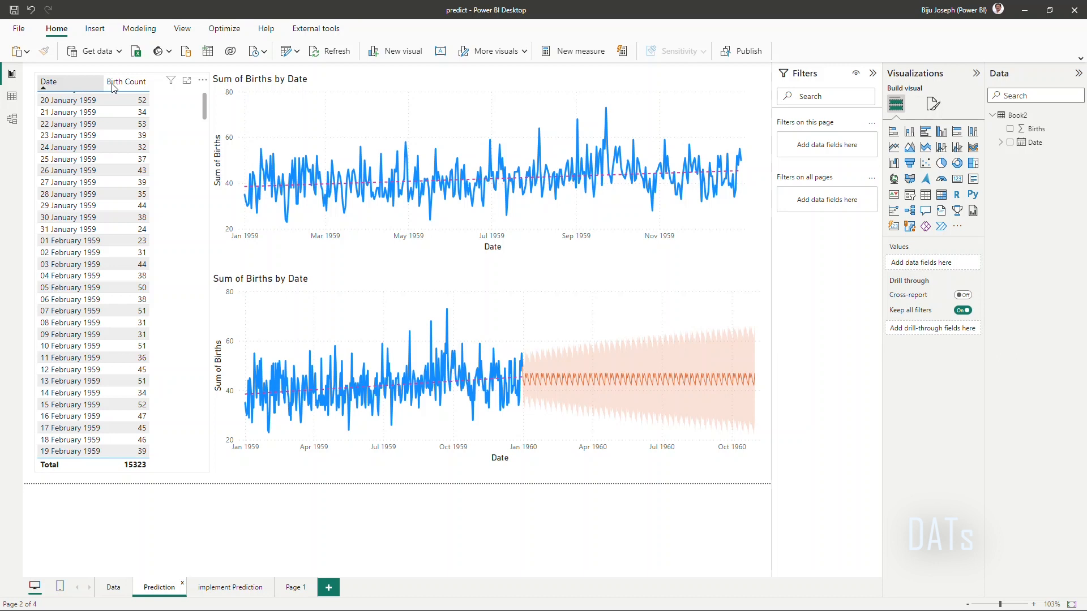
pyautogui.scroll(-20, 148, 340)
pyautogui.scroll(-18, 148, 341)
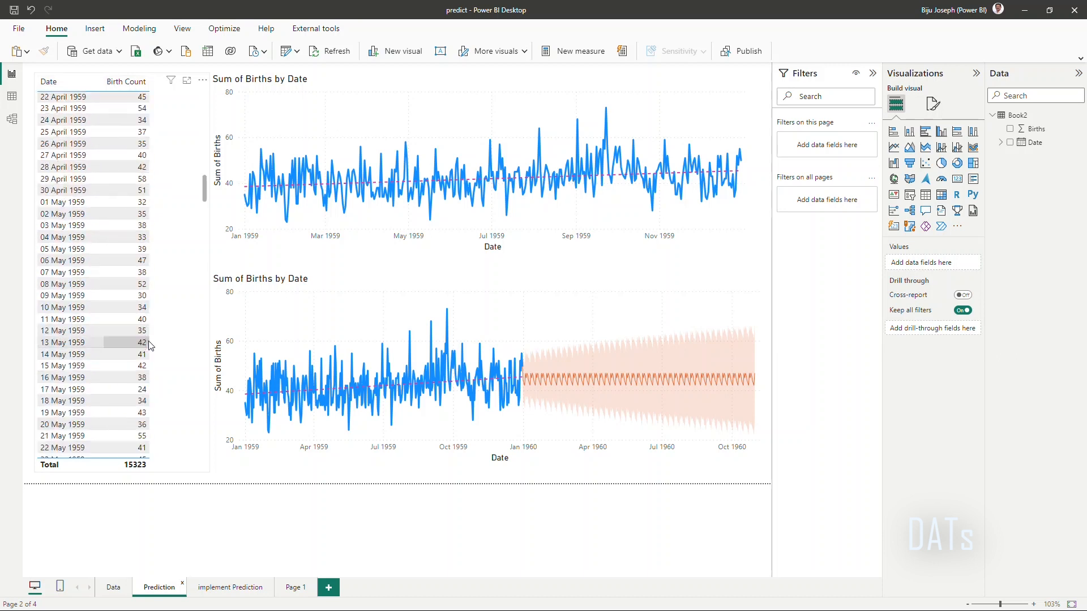
pyautogui.scroll(11, 148, 341)
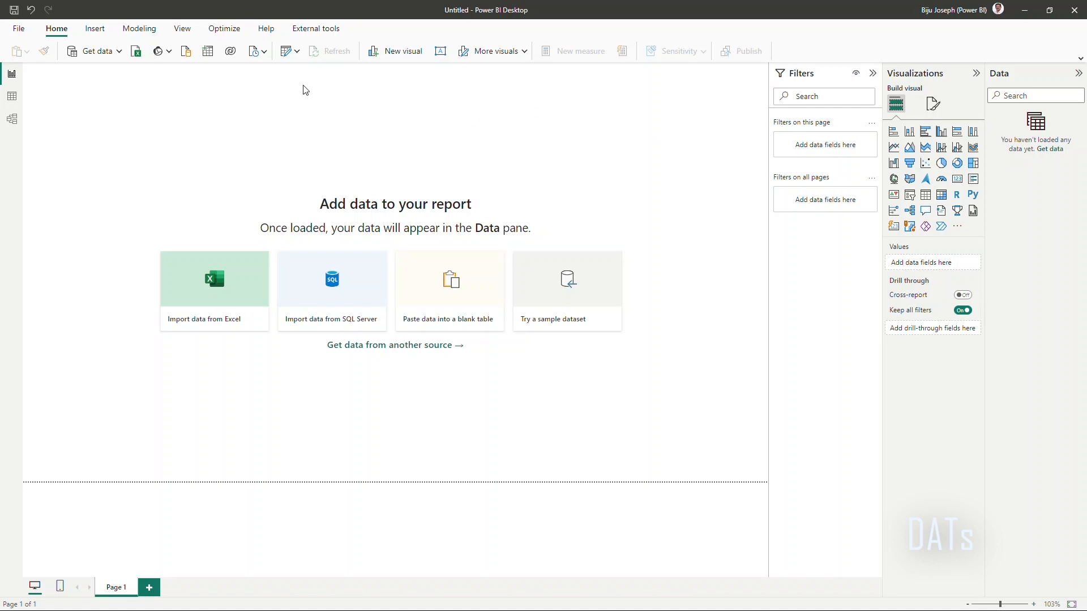
# Import the Book2 data into the blank report
pyautogui.click(119, 52)
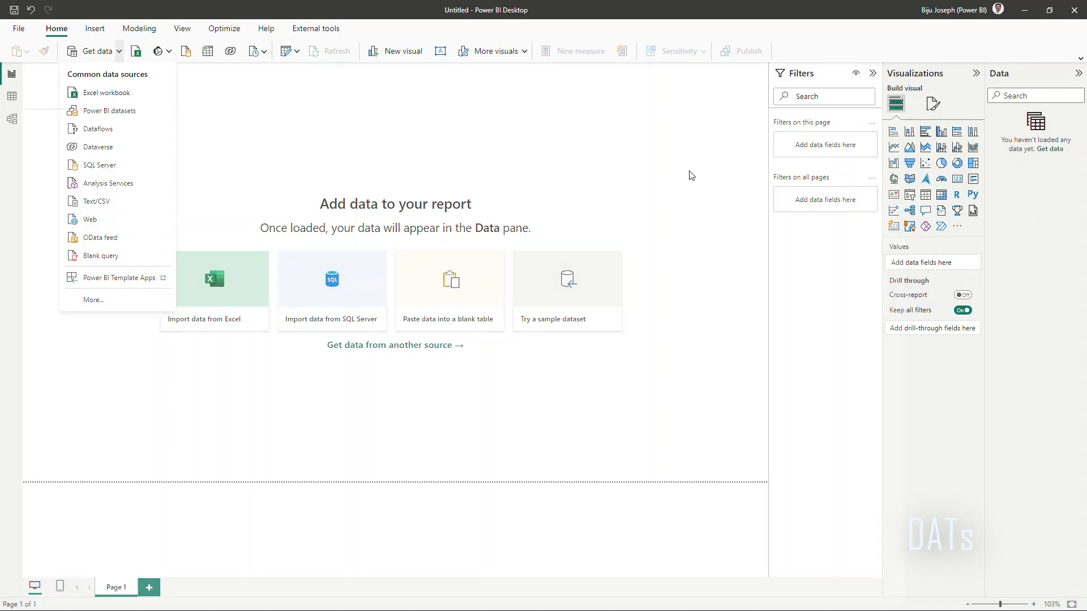
pyautogui.hotkey('alt', 'Tab')
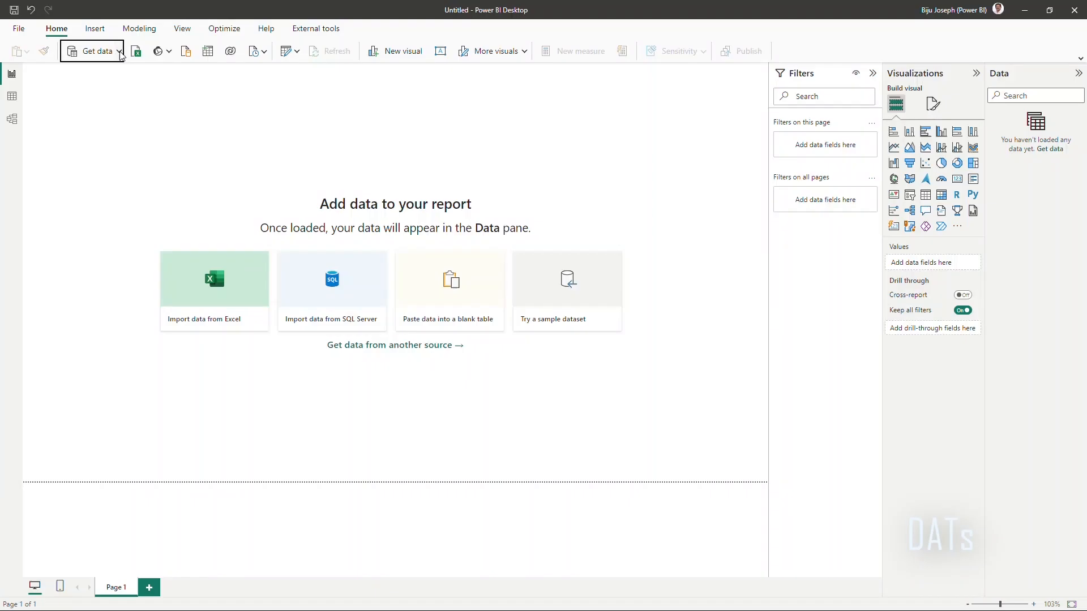
pyautogui.click(119, 52)
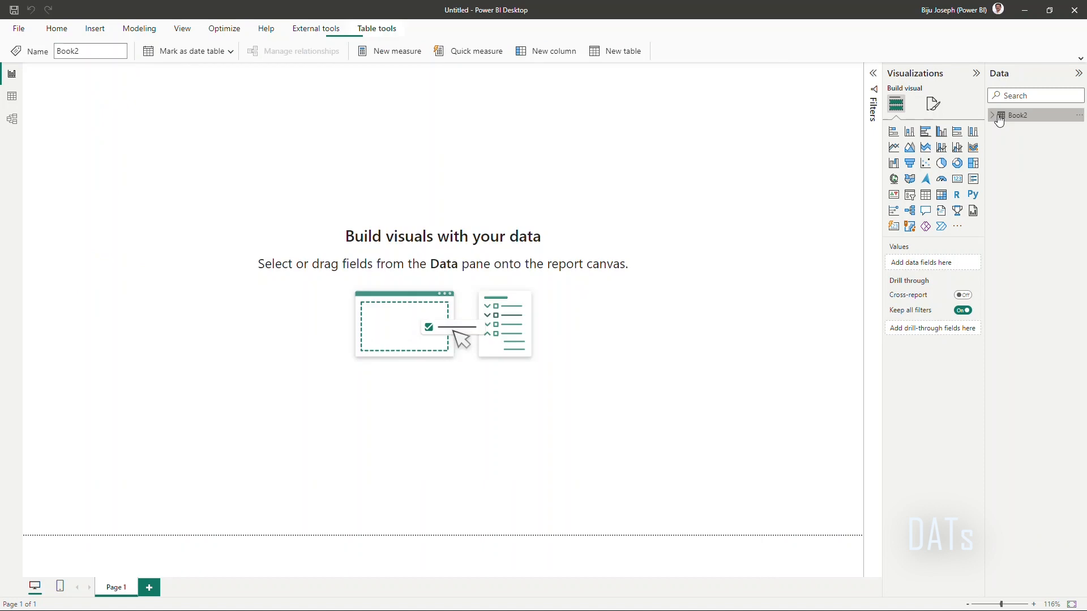
# Display the imported Book2 table as data rows and look through its Date and Birth records
pyautogui.click(1013, 116)
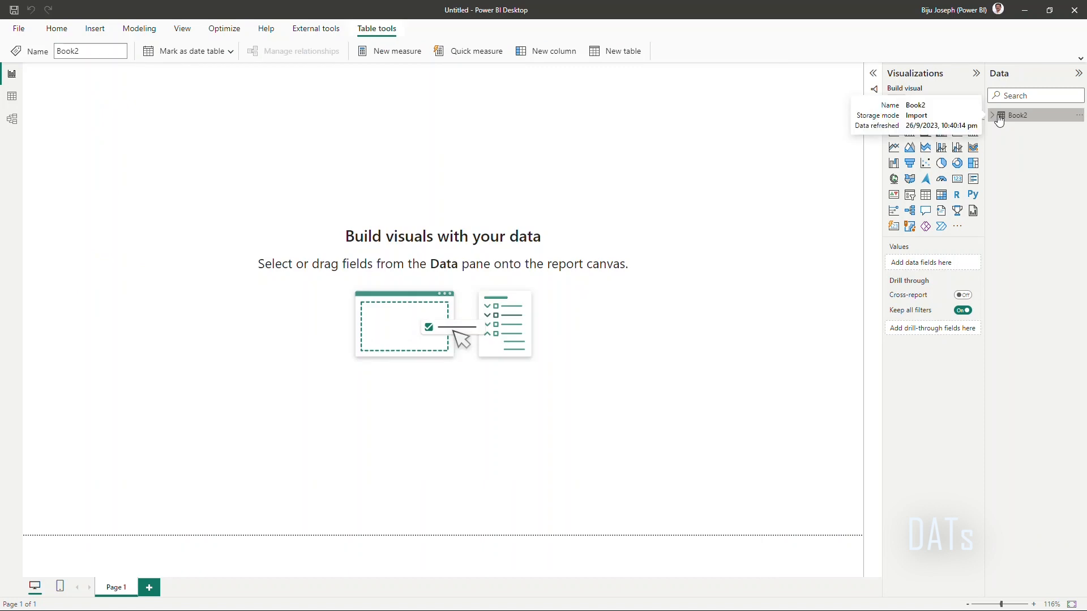
pyautogui.click(12, 98)
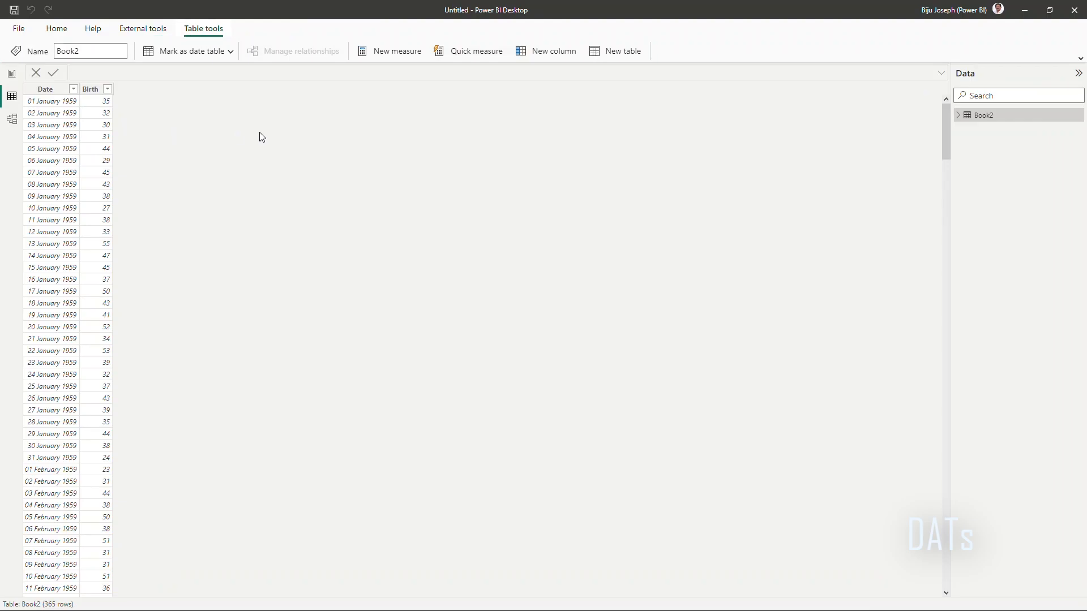
pyautogui.scroll(-2, 76, 275)
pyautogui.scroll(2, 76, 275)
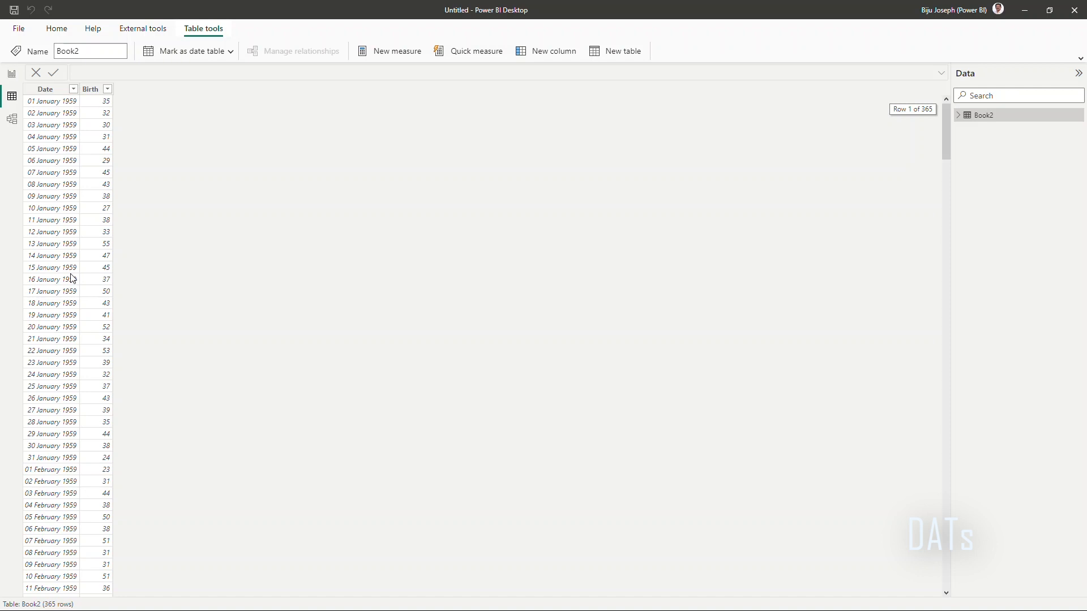
# Check the first and last dates in the Date column's filter list, keep all dates, and select the Birth column
pyautogui.click(74, 89)
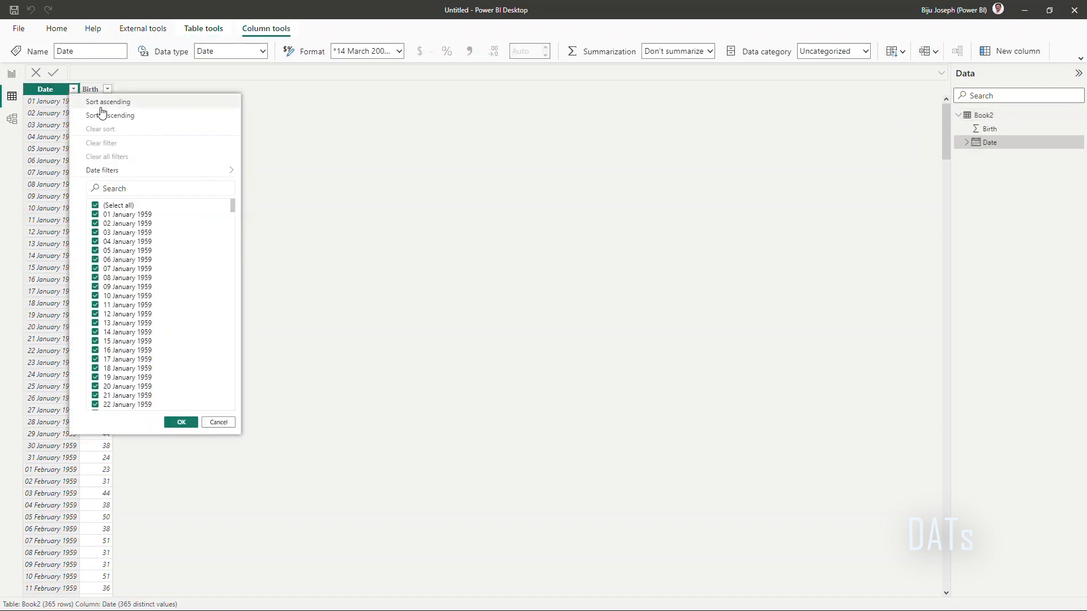
pyautogui.moveTo(233, 207); pyautogui.dragTo(247, 409)
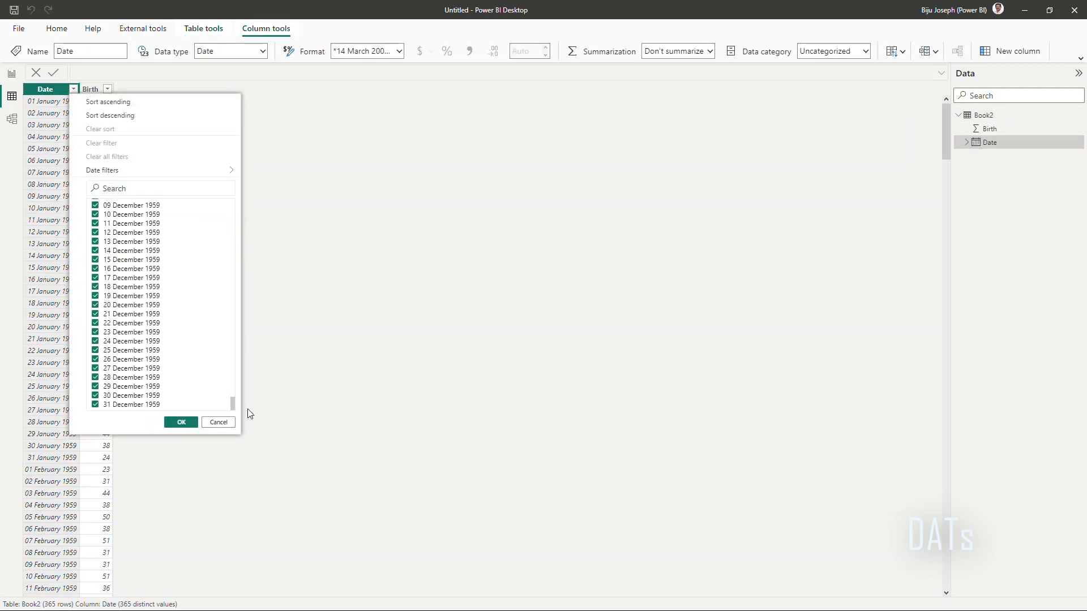
pyautogui.click(174, 424)
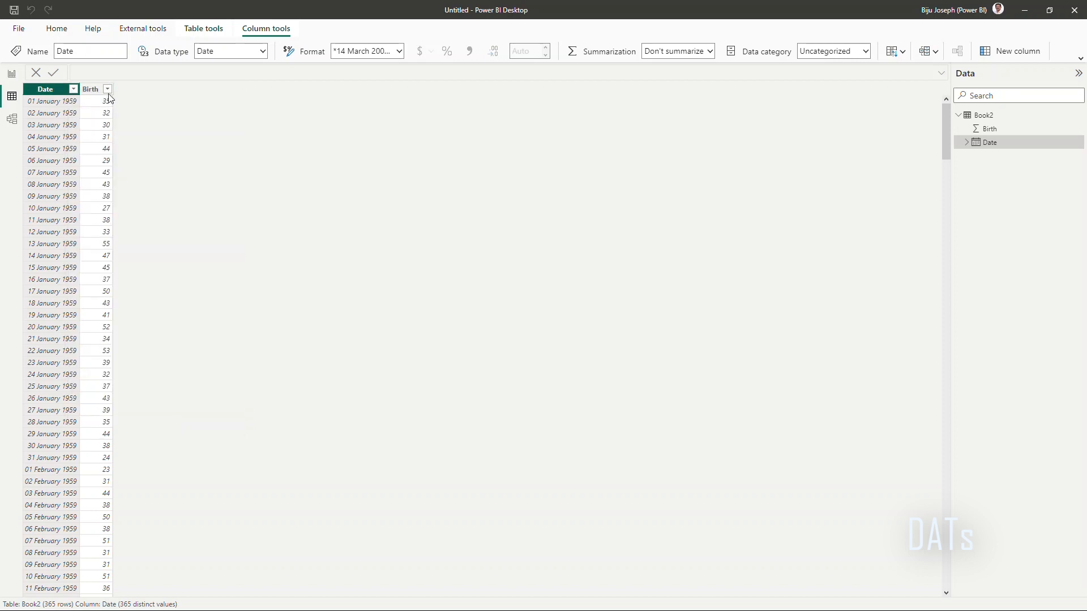
pyautogui.click(91, 89)
# Add a wide line chart to the report page with Date on the x-axis and Birth on the y-axis
pyautogui.click(12, 73)
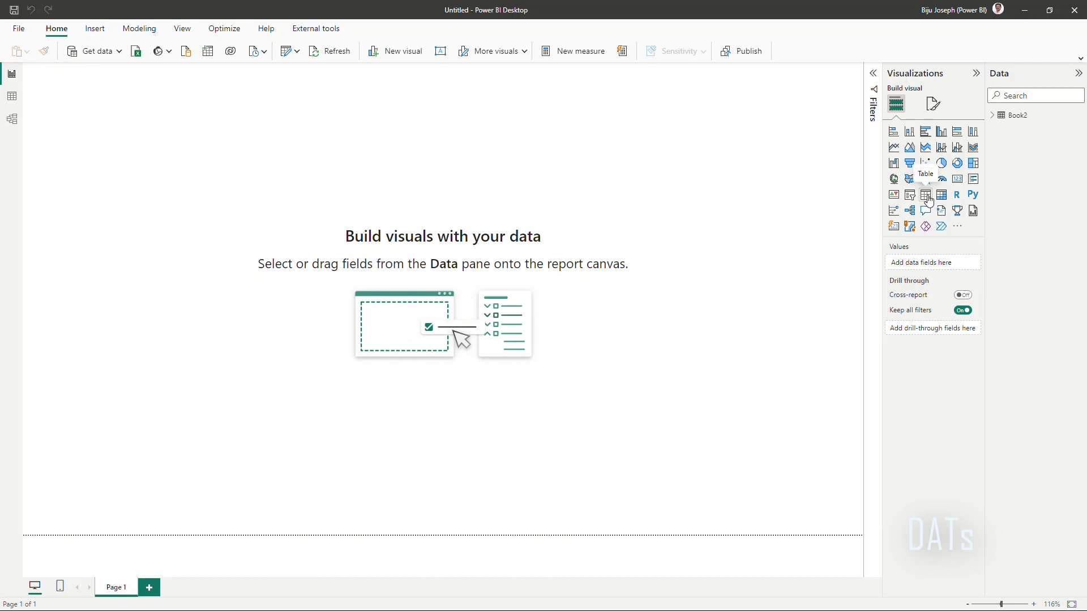
pyautogui.click(894, 149)
pyautogui.moveTo(213, 154); pyautogui.dragTo(713, 158)
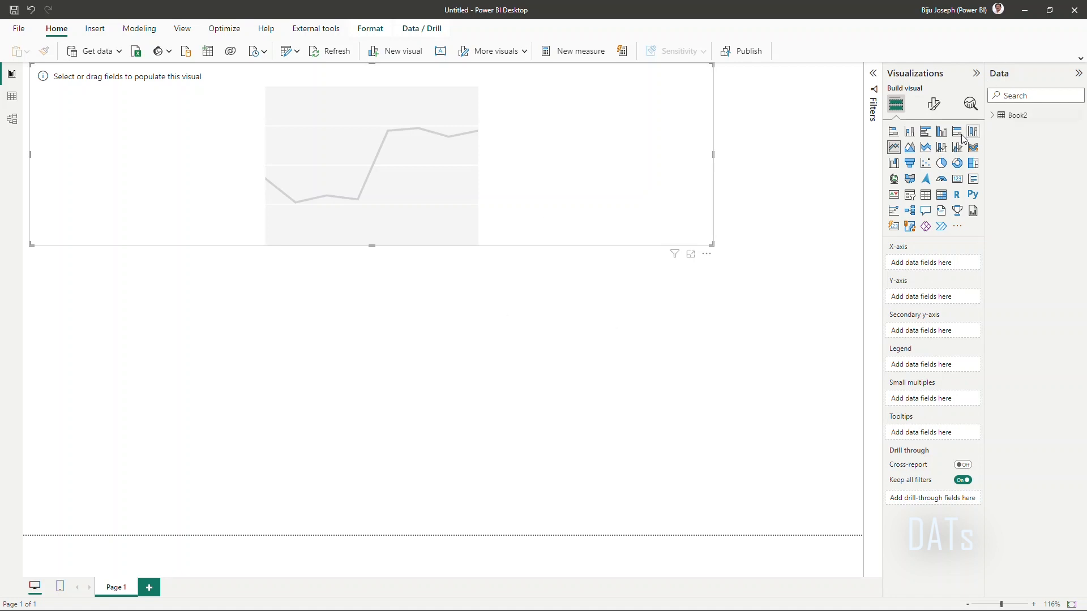
pyautogui.click(995, 116)
pyautogui.click(1011, 143)
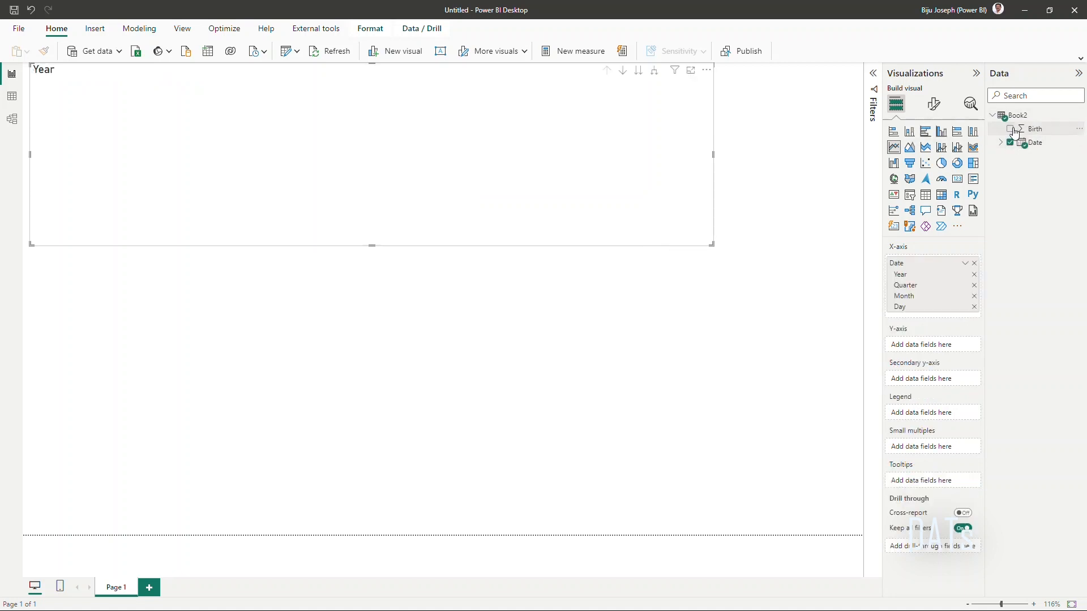
pyautogui.click(1010, 129)
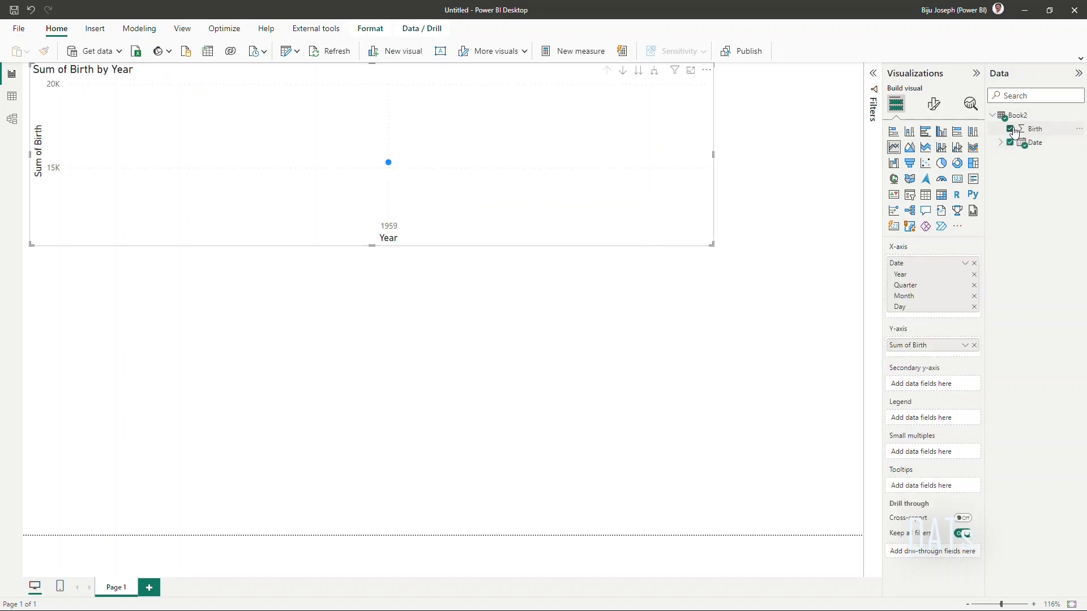
# Change the chart's x-axis from Date Hierarchy to Date and widen the chart across the page
pyautogui.click(965, 264)
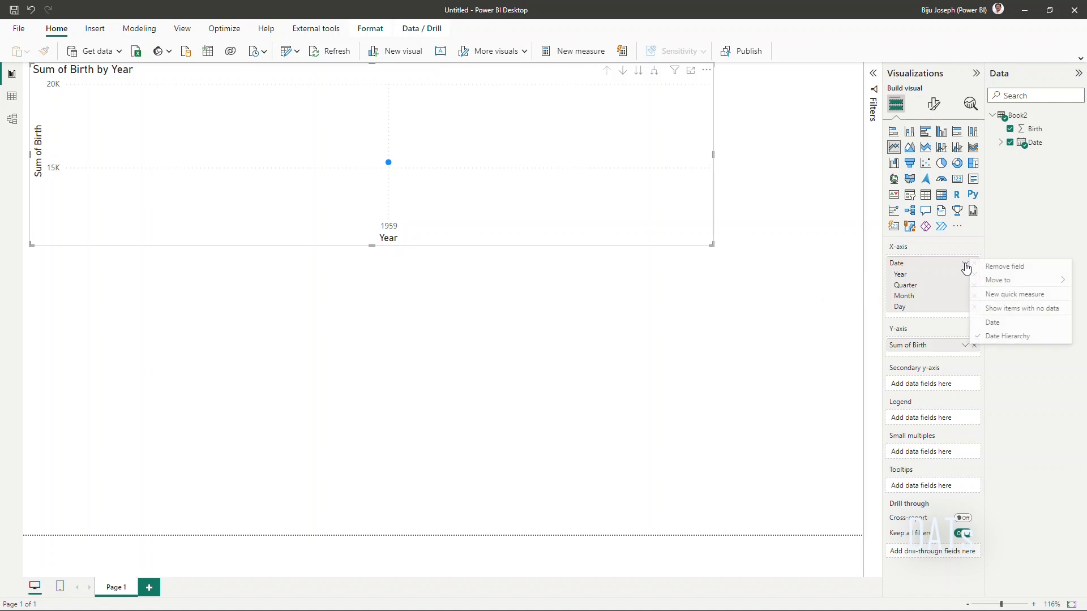
pyautogui.click(1002, 326)
pyautogui.moveTo(713, 154); pyautogui.dragTo(840, 156)
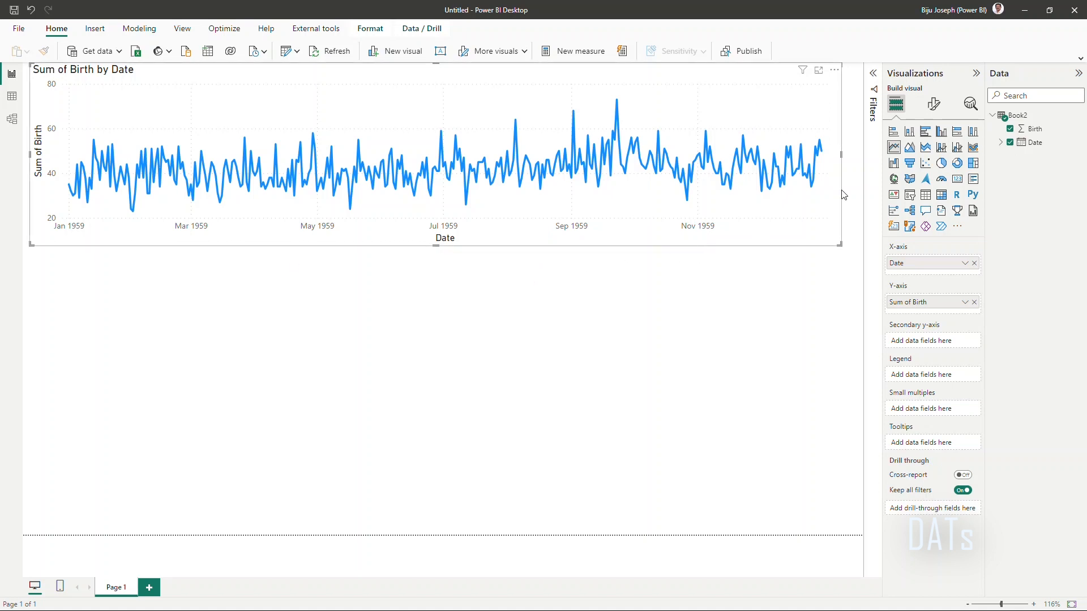
# Duplicate the births line chart and place the copy below the original
pyautogui.click(555, 290)
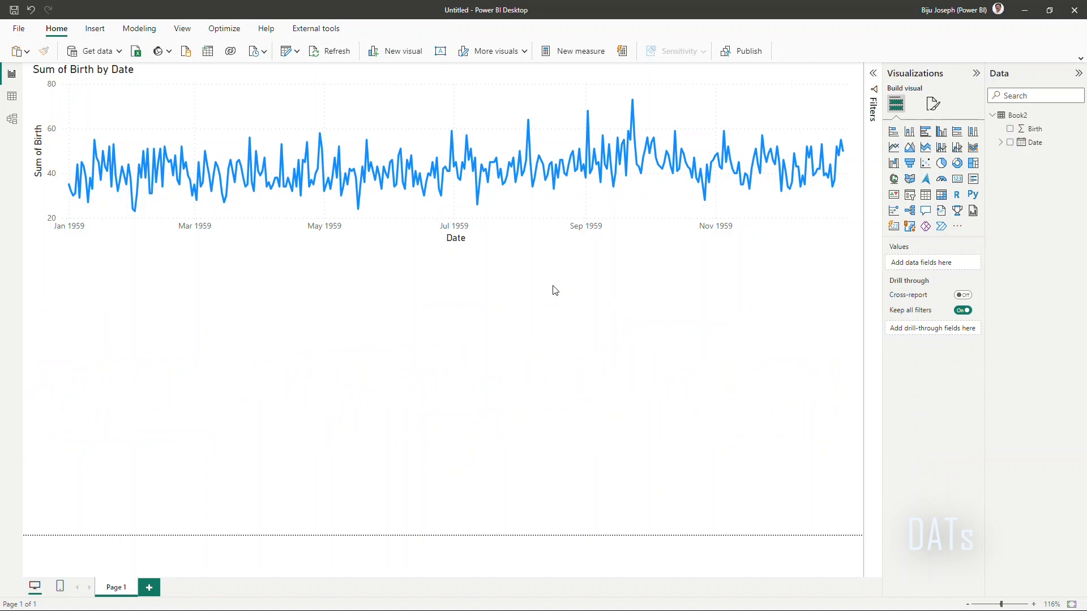
pyautogui.hotkey('ctrl', 'v')
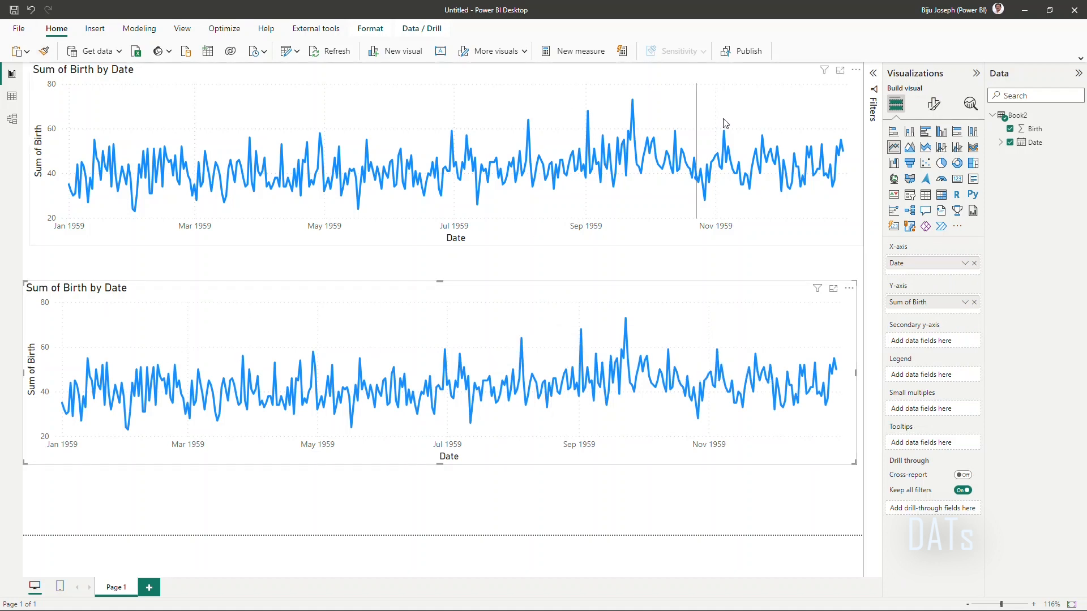
# Enable a trend line on the lower births chart and set its line style to Solid
pyautogui.click(972, 108)
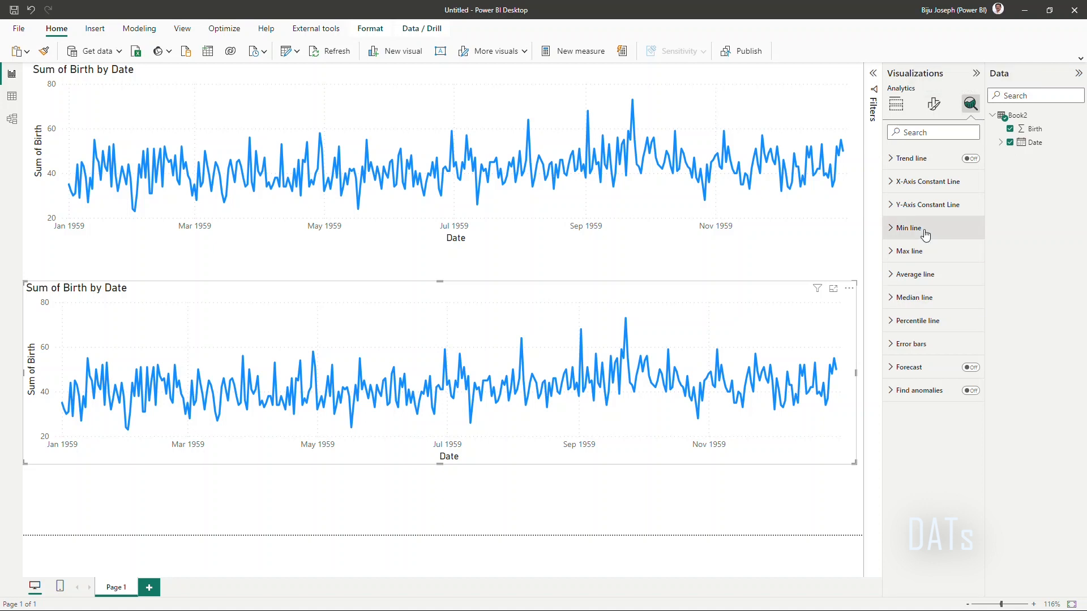
pyautogui.click(891, 160)
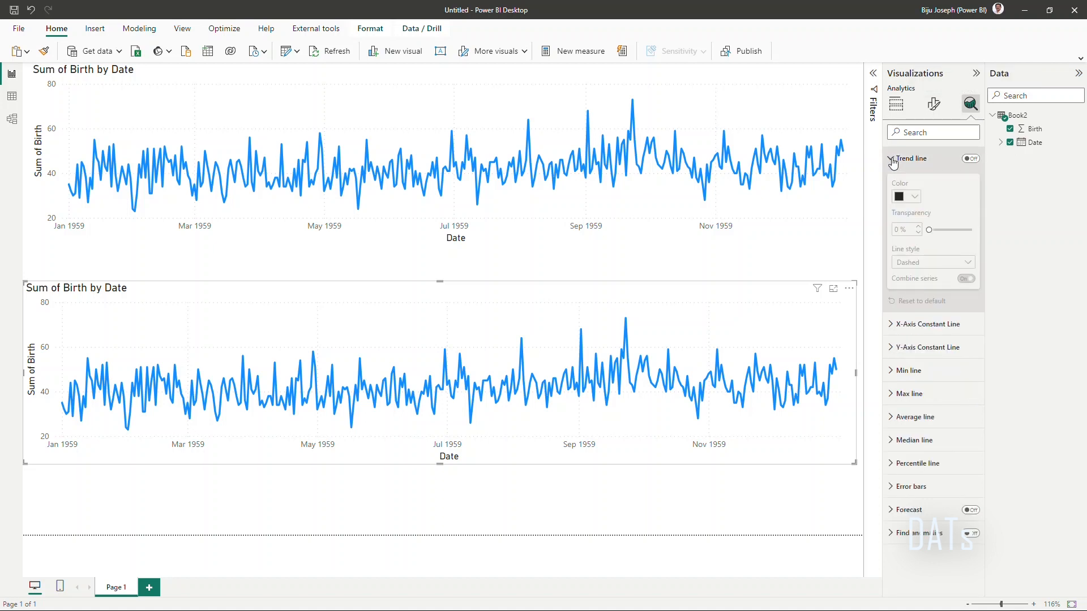
pyautogui.click(970, 159)
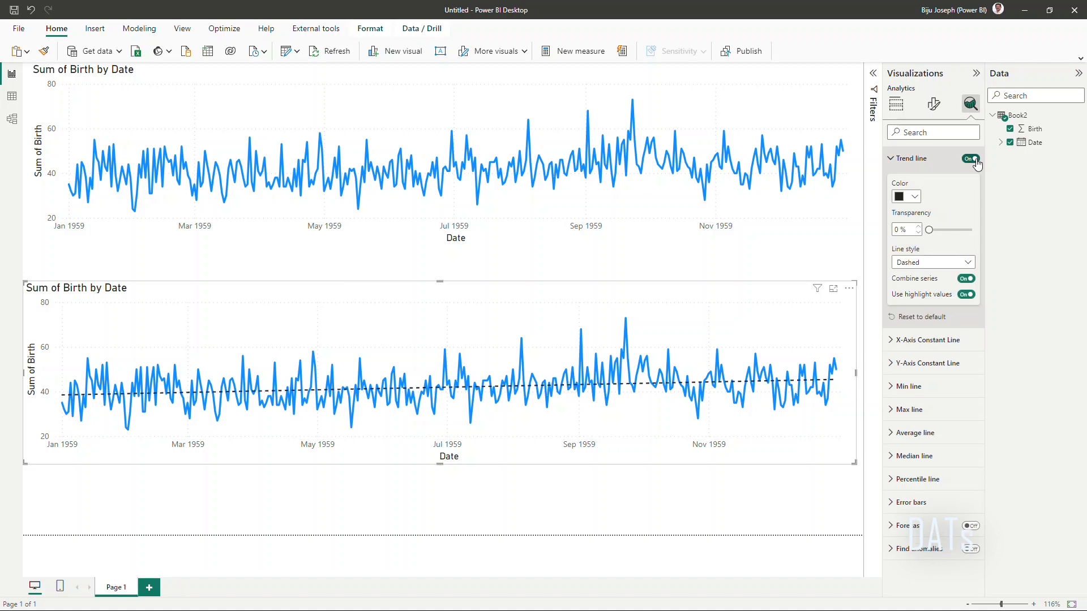
pyautogui.click(970, 263)
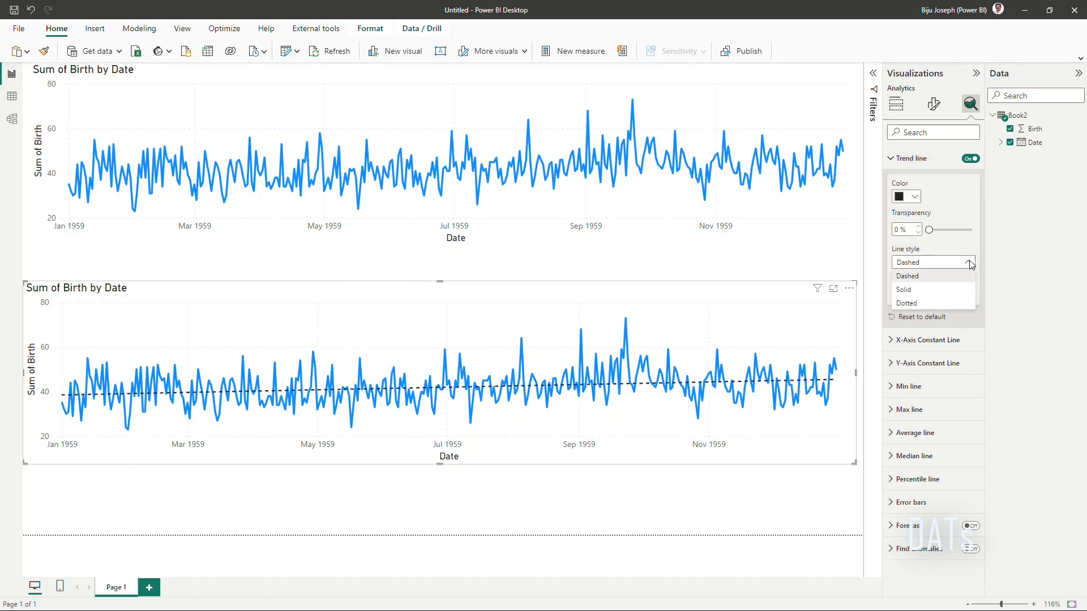
pyautogui.click(917, 290)
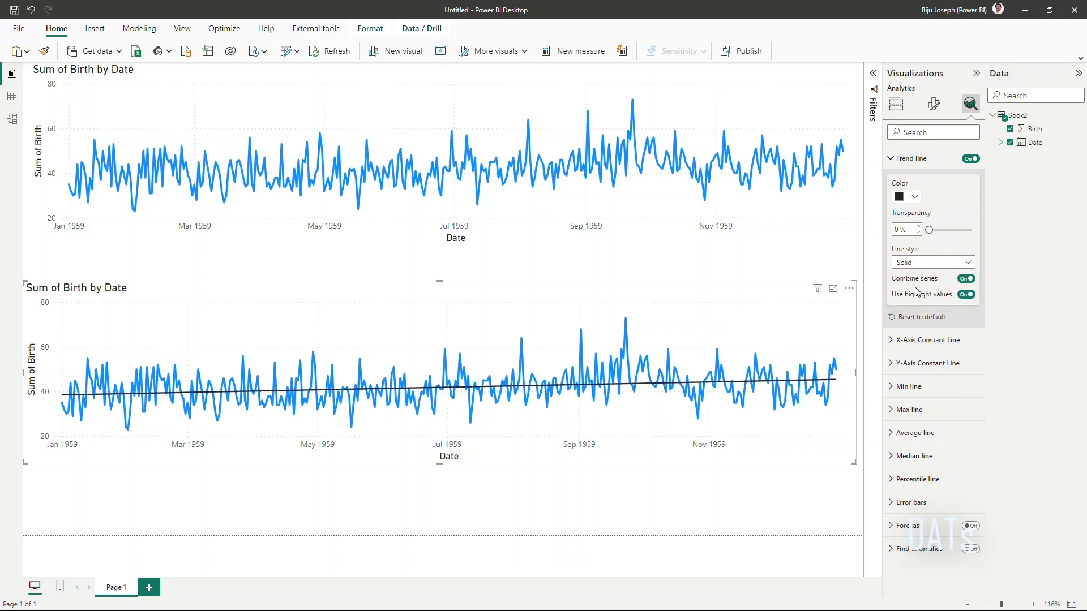
# Set the lower births chart's trend line style to Dashed, and turn the trend line off
pyautogui.click(945, 263)
pyautogui.click(944, 263)
pyautogui.click(944, 263)
pyautogui.click(917, 277)
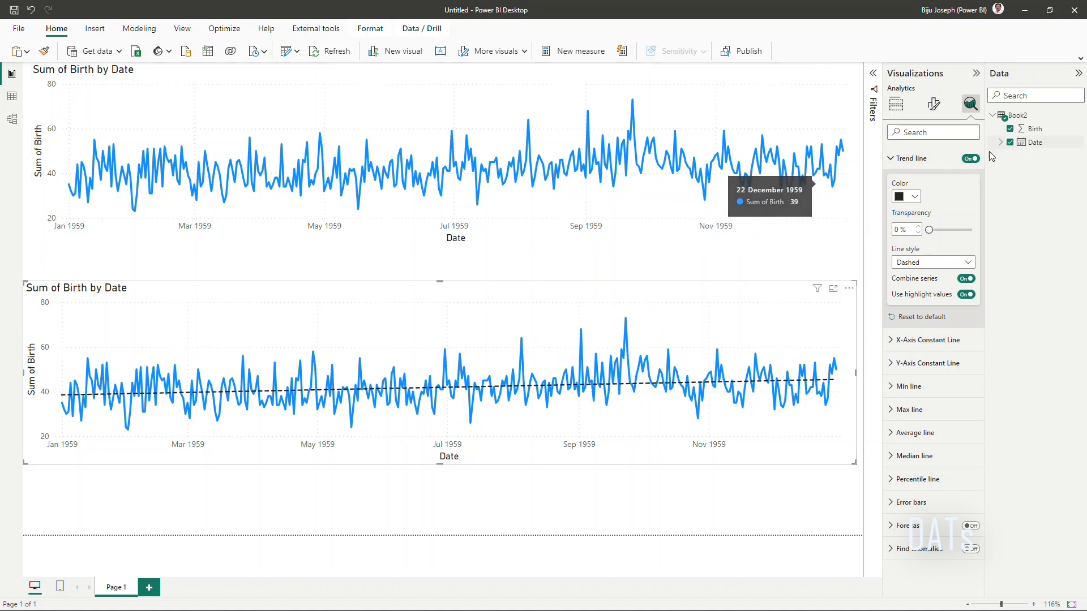
pyautogui.click(967, 162)
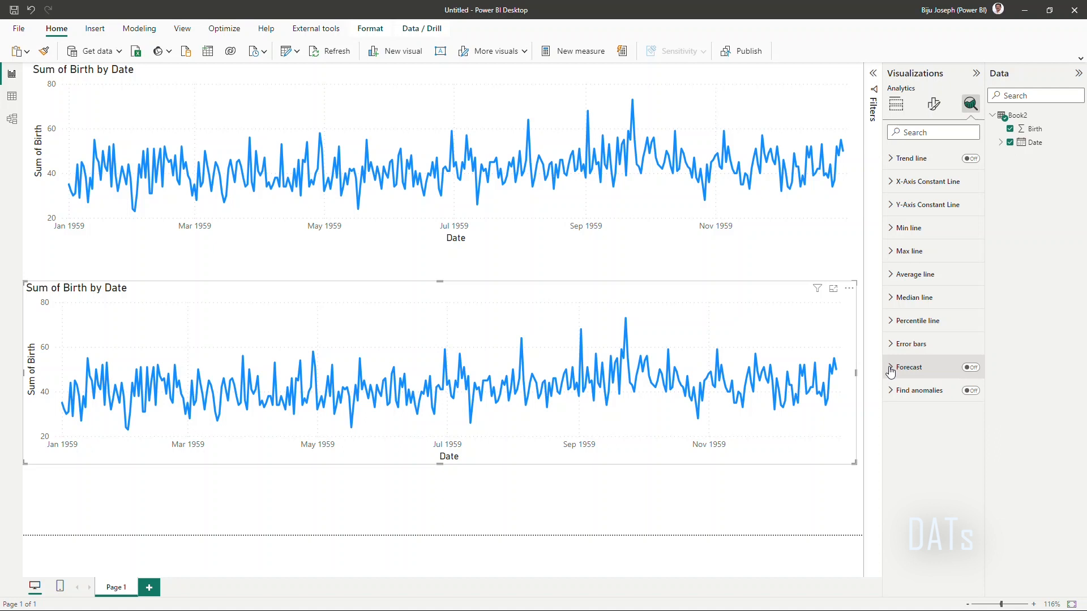
# Enable the forecast on the lower births chart and inspect its values around 1 January 1960
pyautogui.click(972, 368)
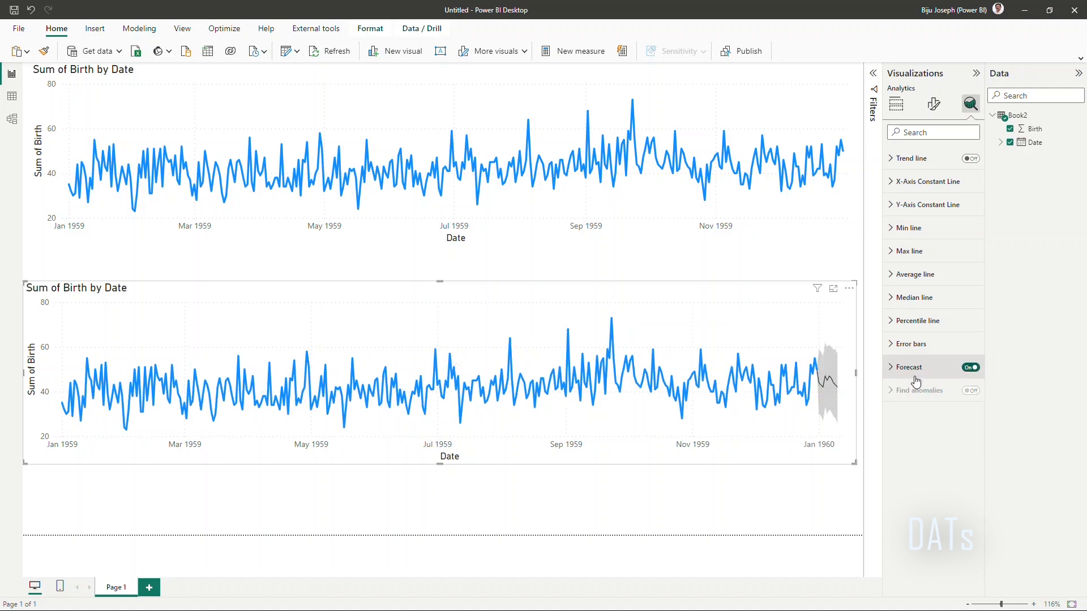
pyautogui.moveTo(833, 395)
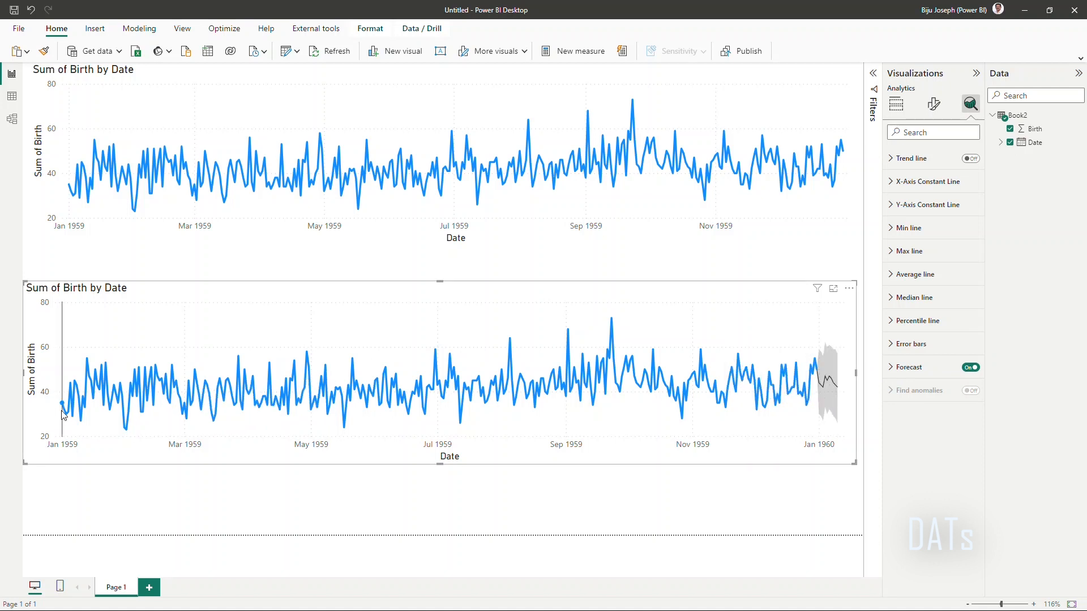
pyautogui.moveTo(63, 416)
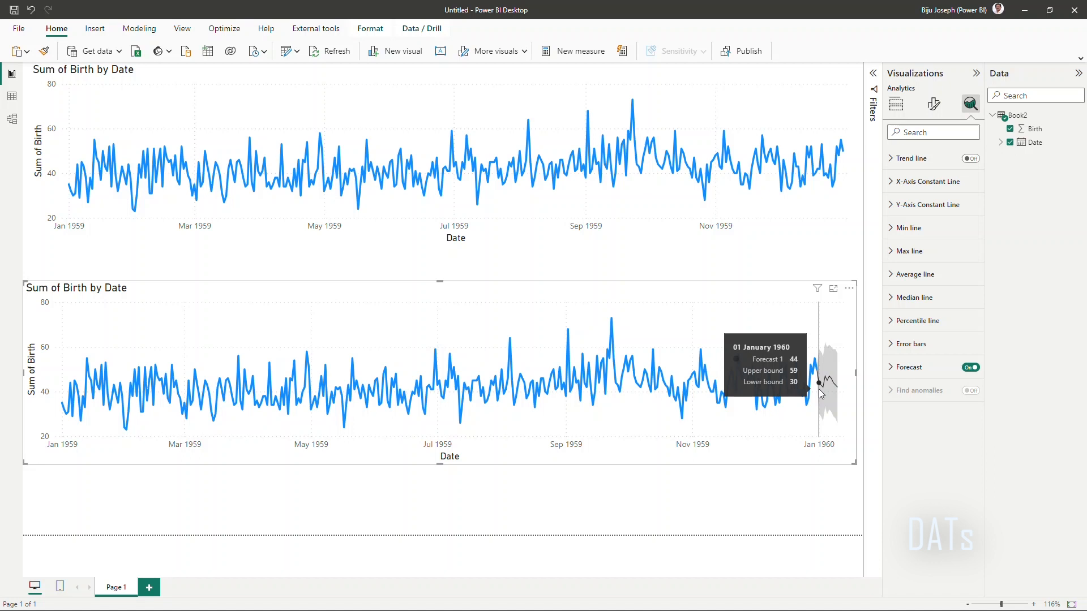
pyautogui.moveTo(821, 395)
pyautogui.mouseDown()
pyautogui.moveTo(848, 398)
pyautogui.moveTo(822, 397)
pyautogui.mouseUp()
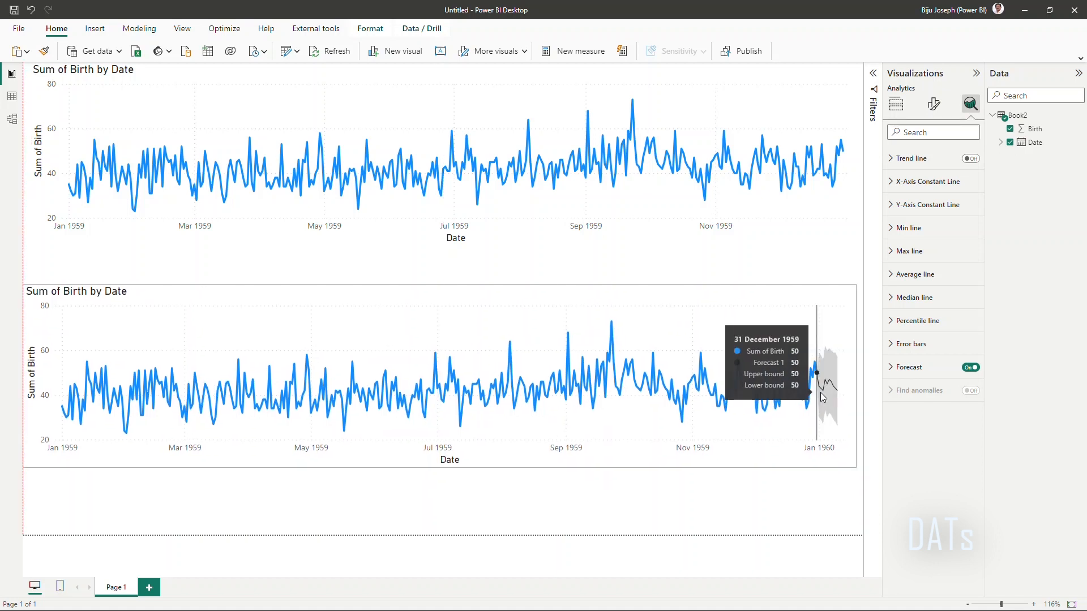
pyautogui.moveTo(821, 392); pyautogui.dragTo(820, 392)
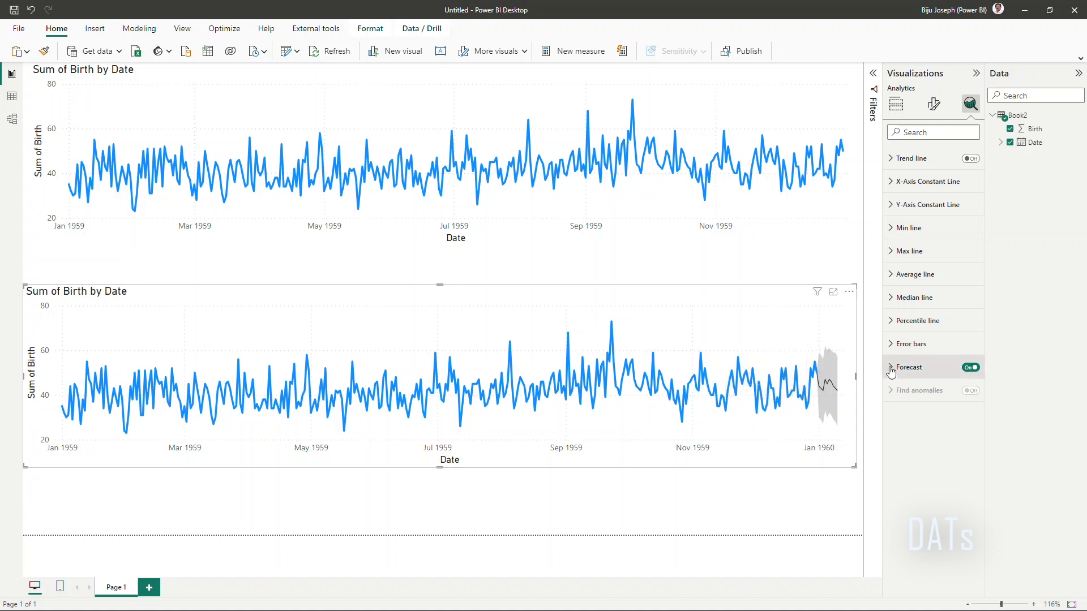
# Set the forecast units to Years, apply the change and examine the extended forecast on the lower chart
pyautogui.click(891, 369)
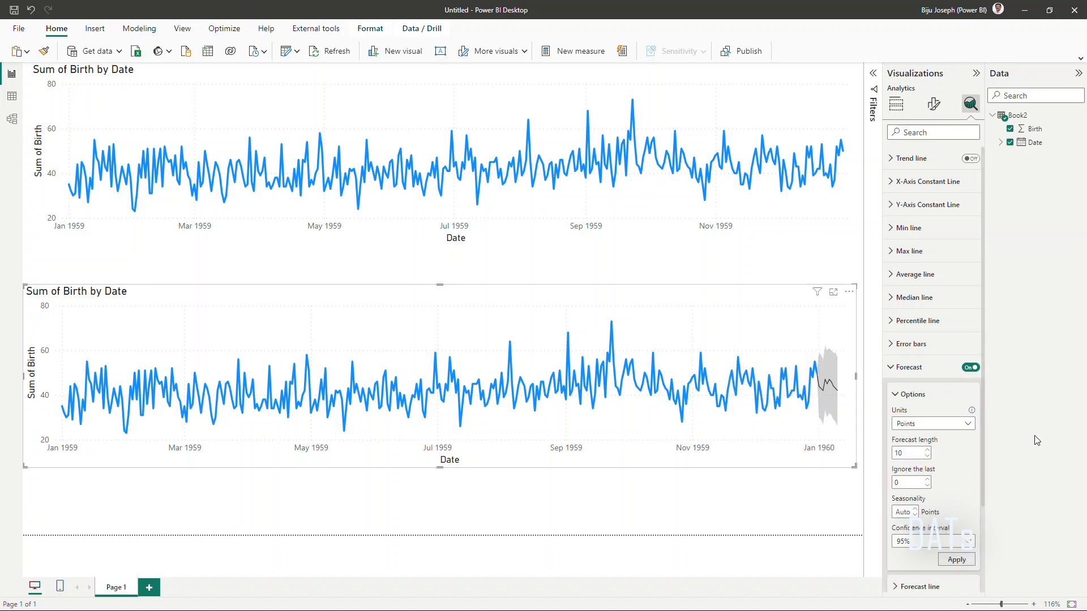
pyautogui.click(973, 429)
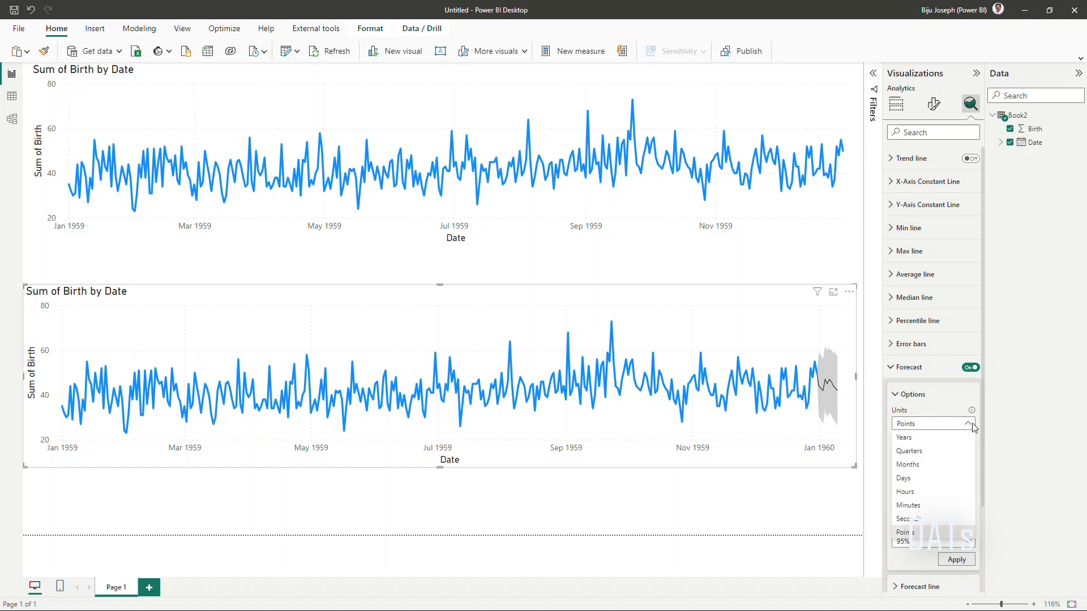
pyautogui.click(917, 444)
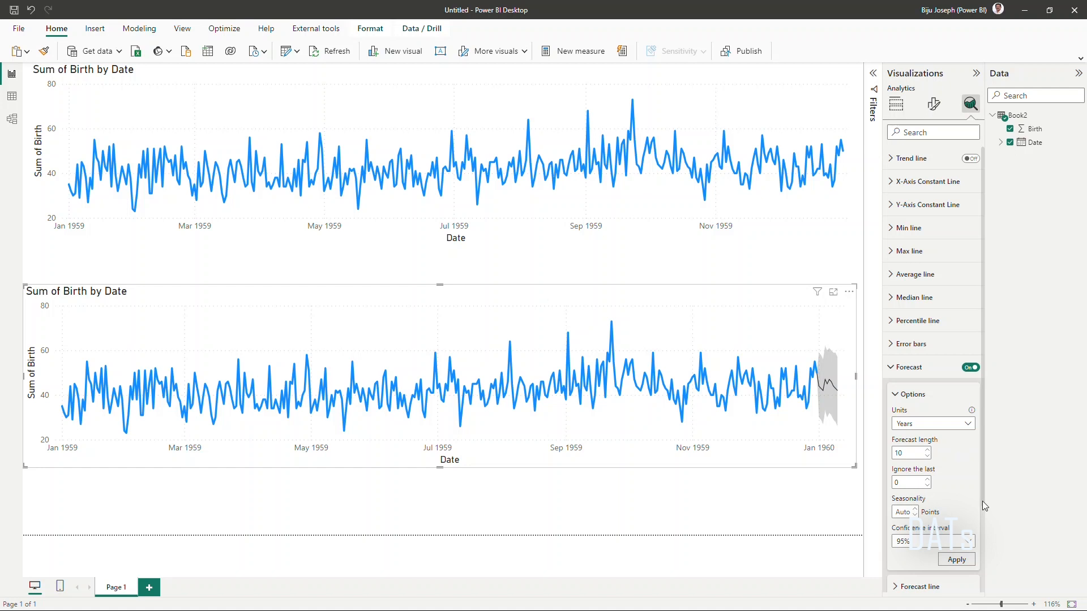
pyautogui.click(951, 563)
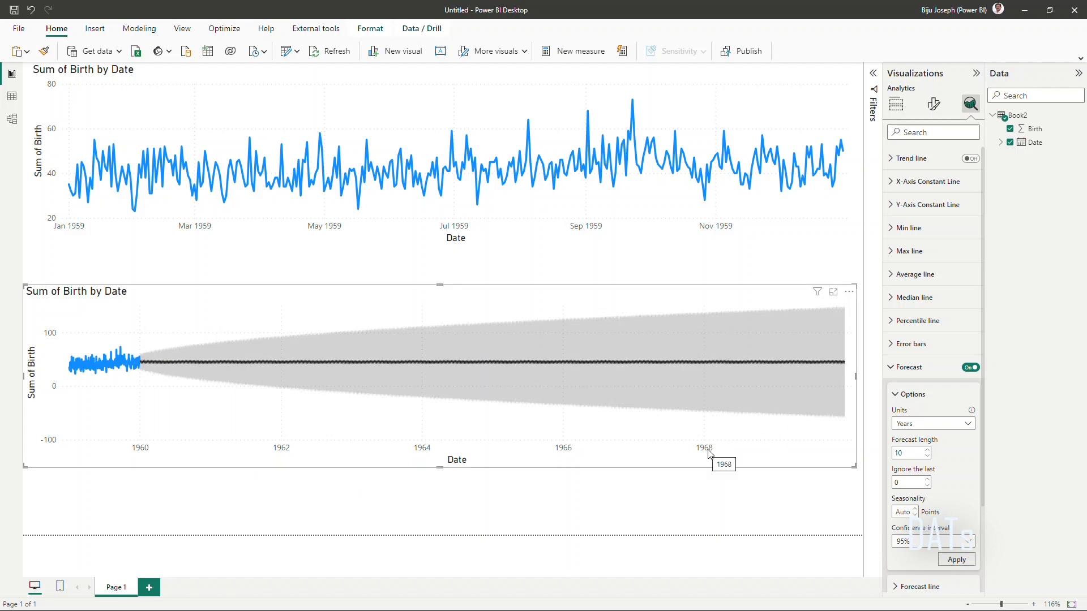
pyautogui.moveTo(844, 425)
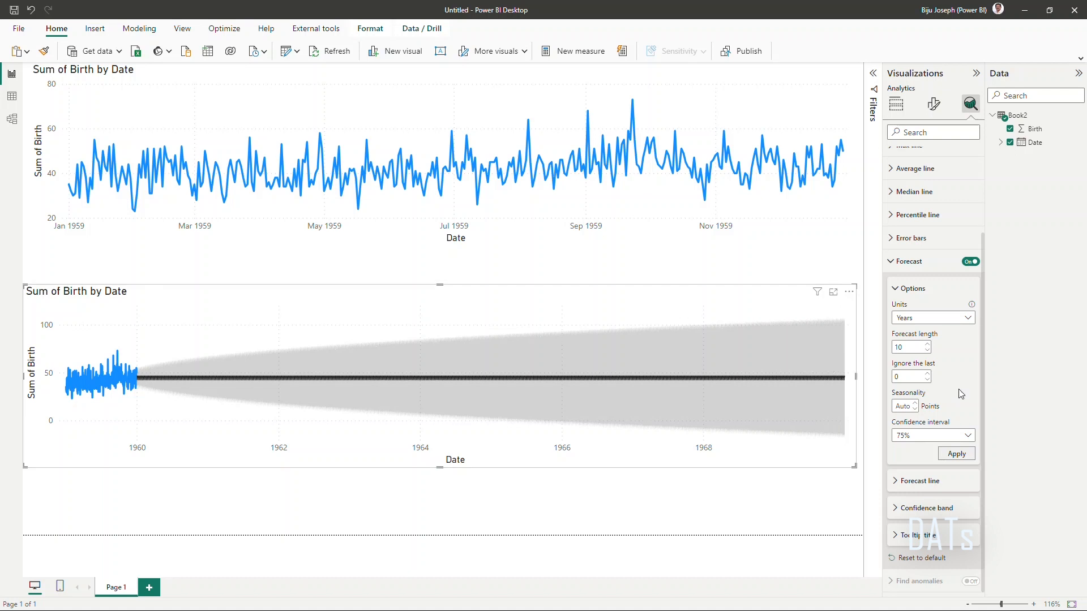
# Set the forecast units to Months, apply the change and examine the end of the forecast
pyautogui.click(970, 319)
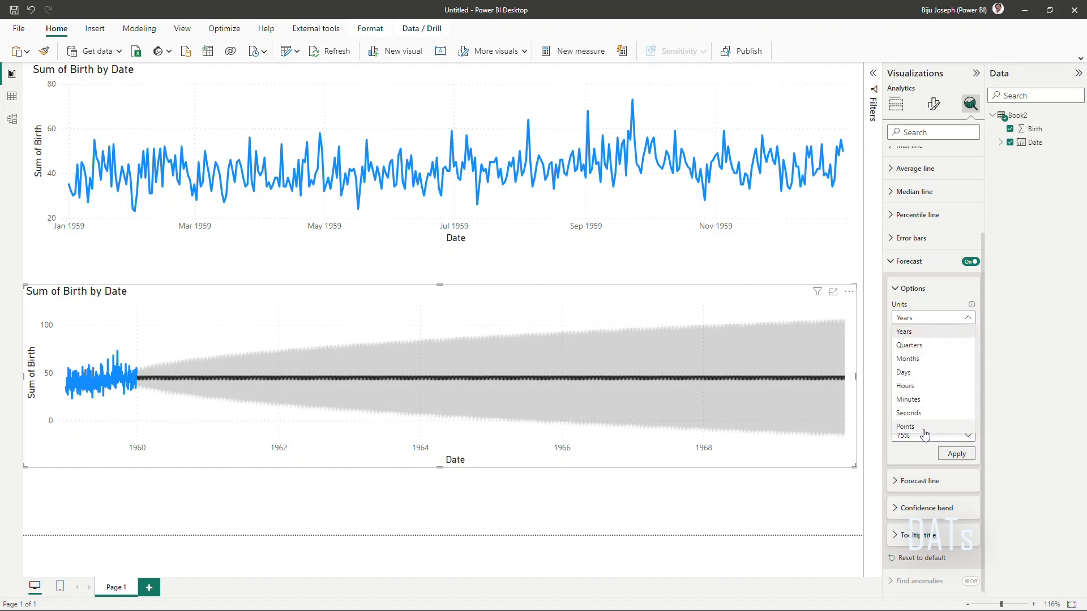
pyautogui.click(924, 361)
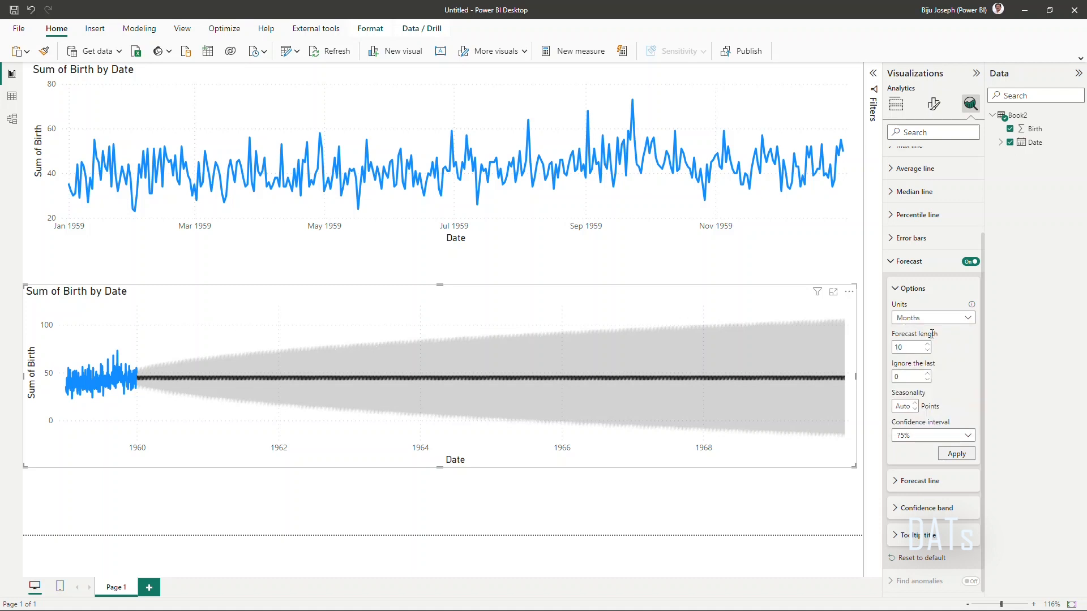
pyautogui.click(962, 456)
pyautogui.moveTo(840, 392)
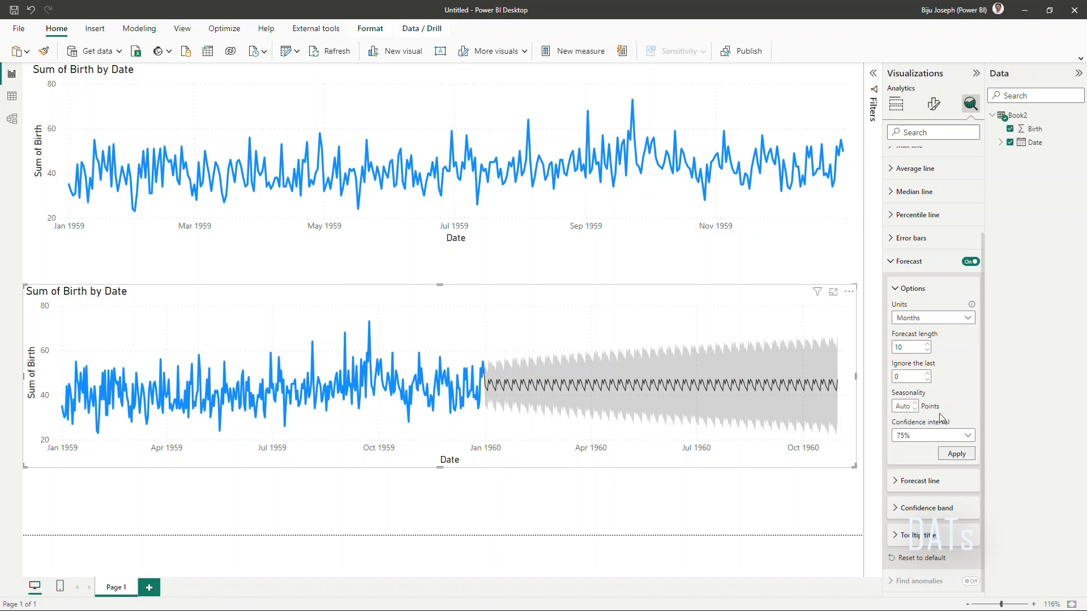
# Set the forecast's confidence interval to 99% and apply it to the lower births chart
pyautogui.click(972, 435)
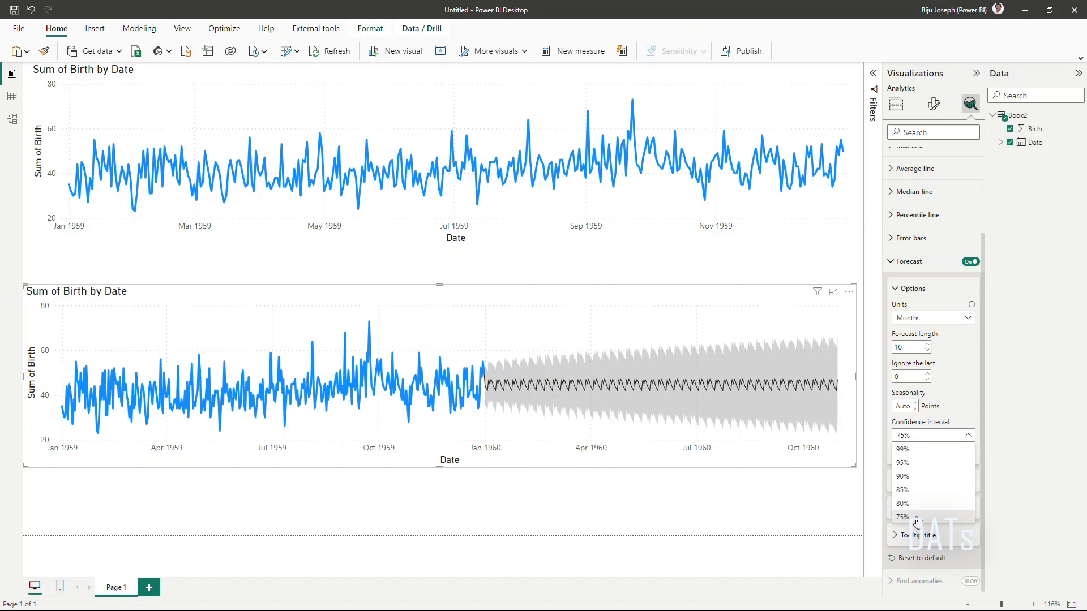
pyautogui.click(911, 450)
pyautogui.click(950, 459)
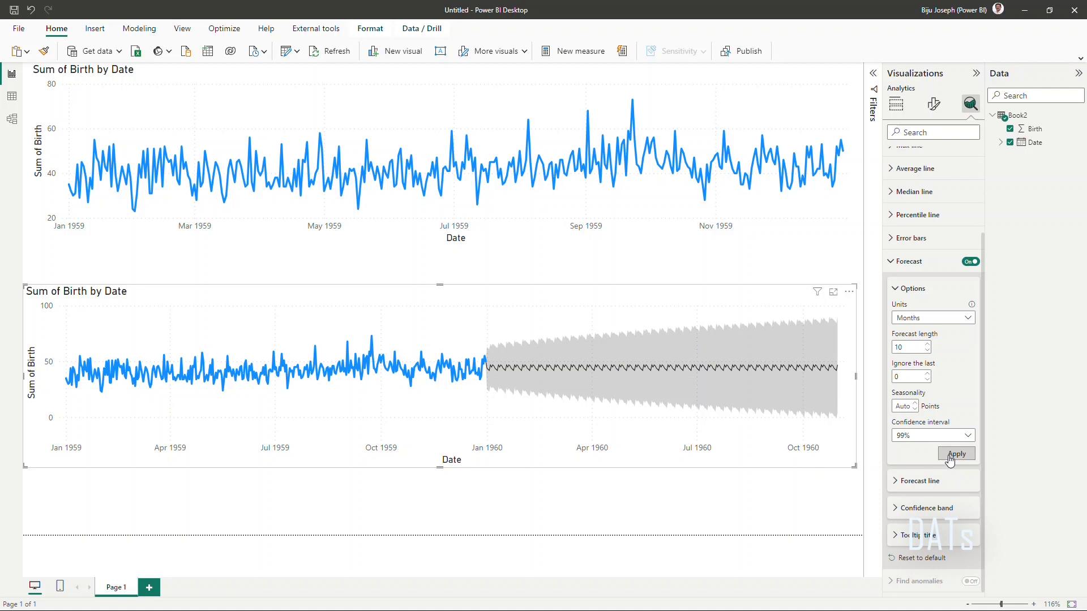
# Try the Dashed style on the forecast line and set the line style to Dotted
pyautogui.click(899, 482)
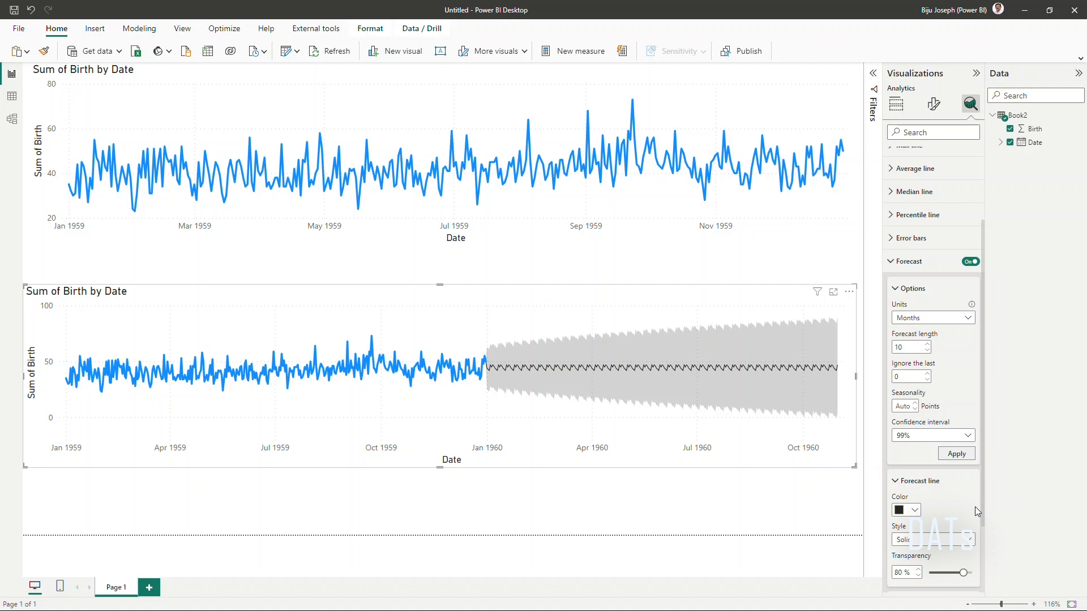
pyautogui.scroll(-2, 975, 508)
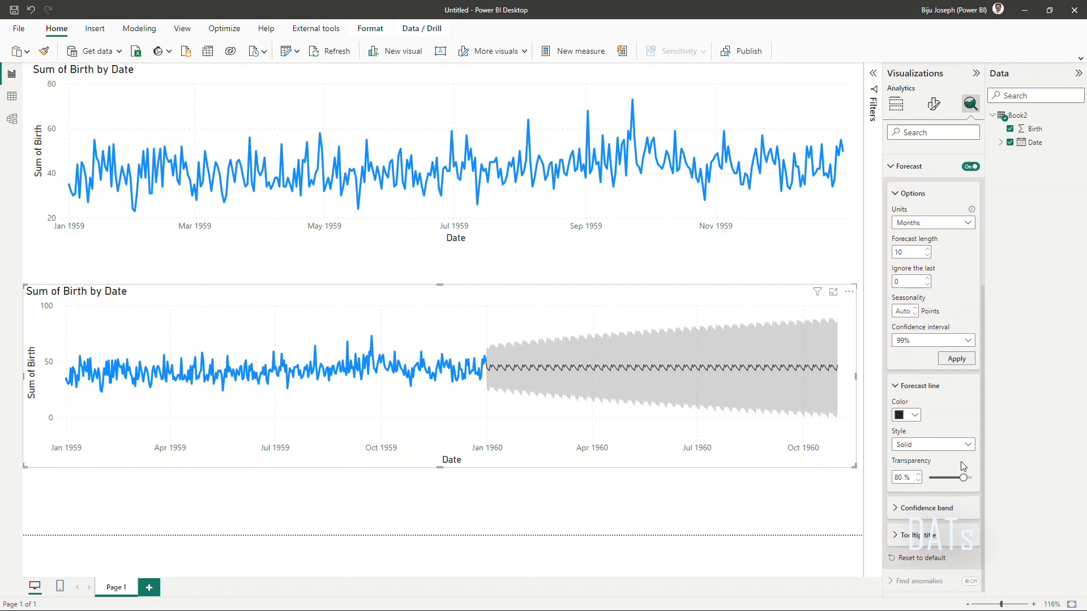
pyautogui.click(967, 446)
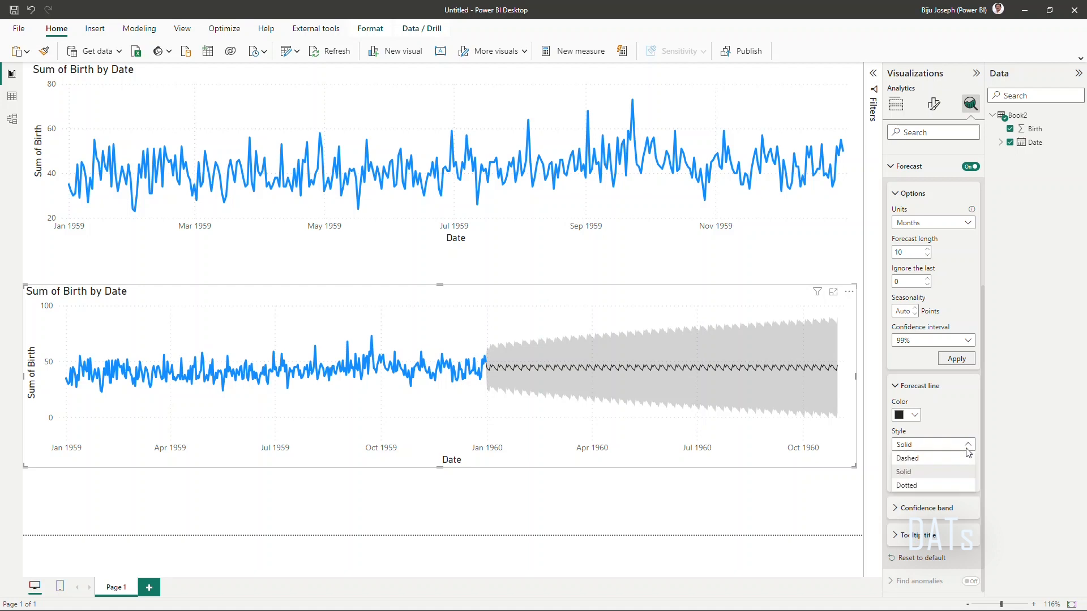
pyautogui.click(904, 459)
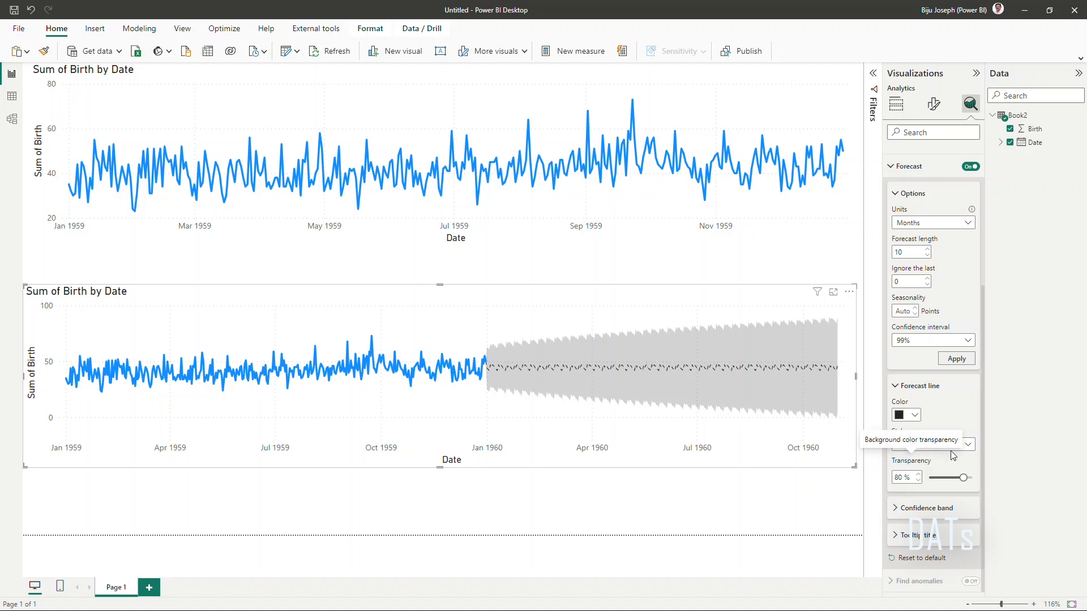
pyautogui.click(966, 446)
pyautogui.click(917, 485)
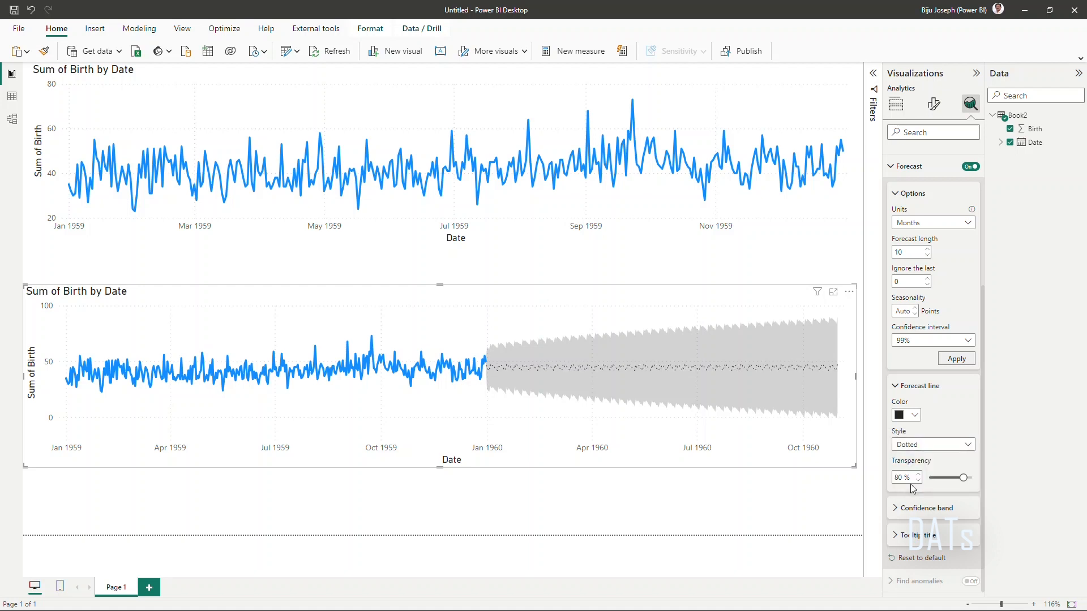
# Try the Line and None styles on the forecast's confidence band and return it to Fill
pyautogui.click(897, 513)
pyautogui.click(968, 538)
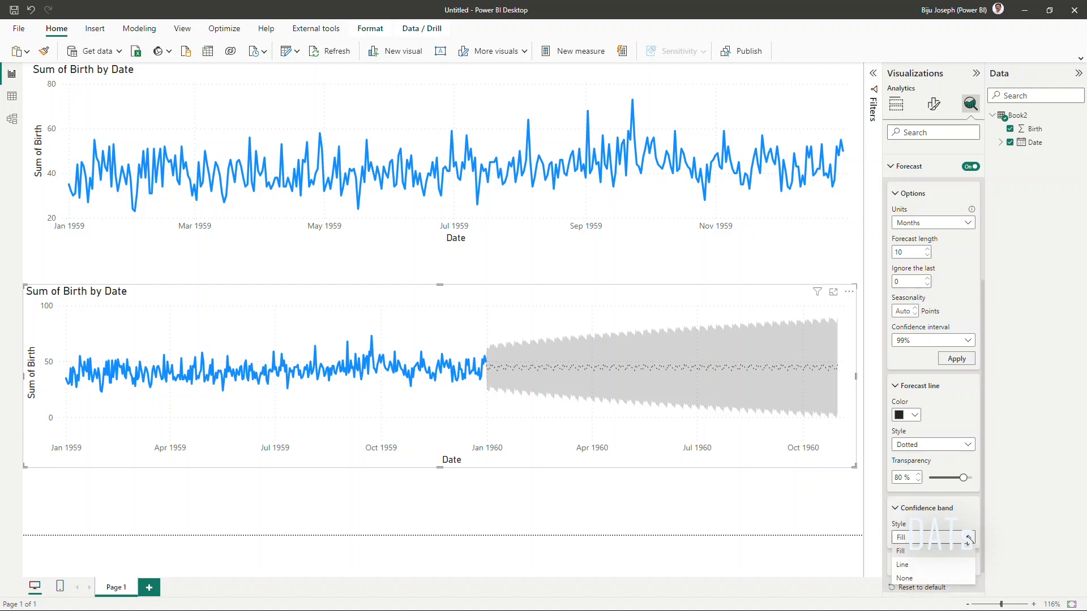
pyautogui.click(914, 566)
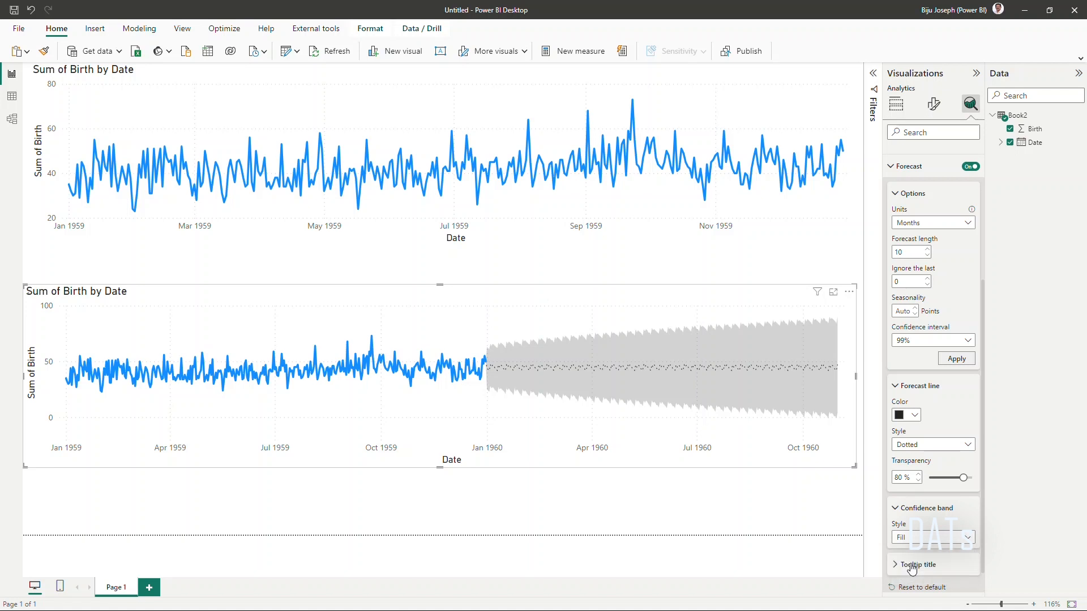
pyautogui.click(966, 538)
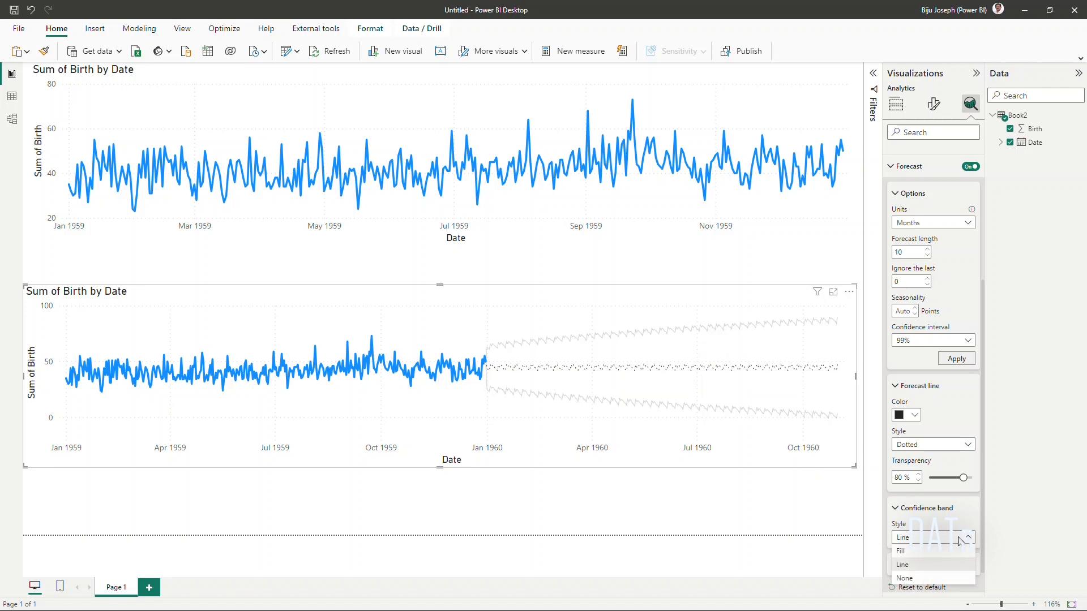
pyautogui.click(925, 579)
pyautogui.click(947, 539)
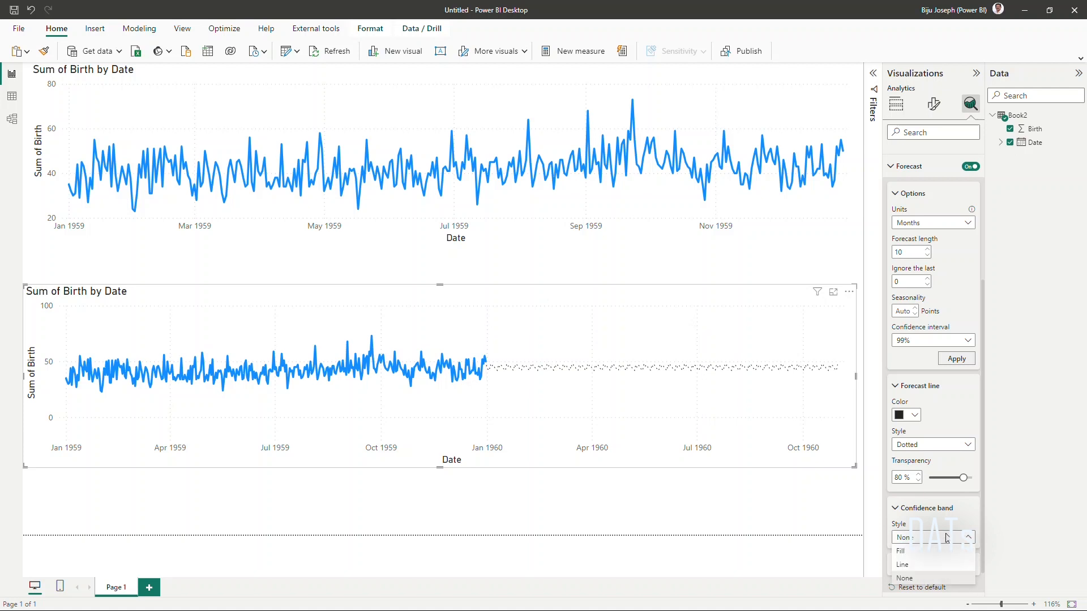
pyautogui.click(920, 553)
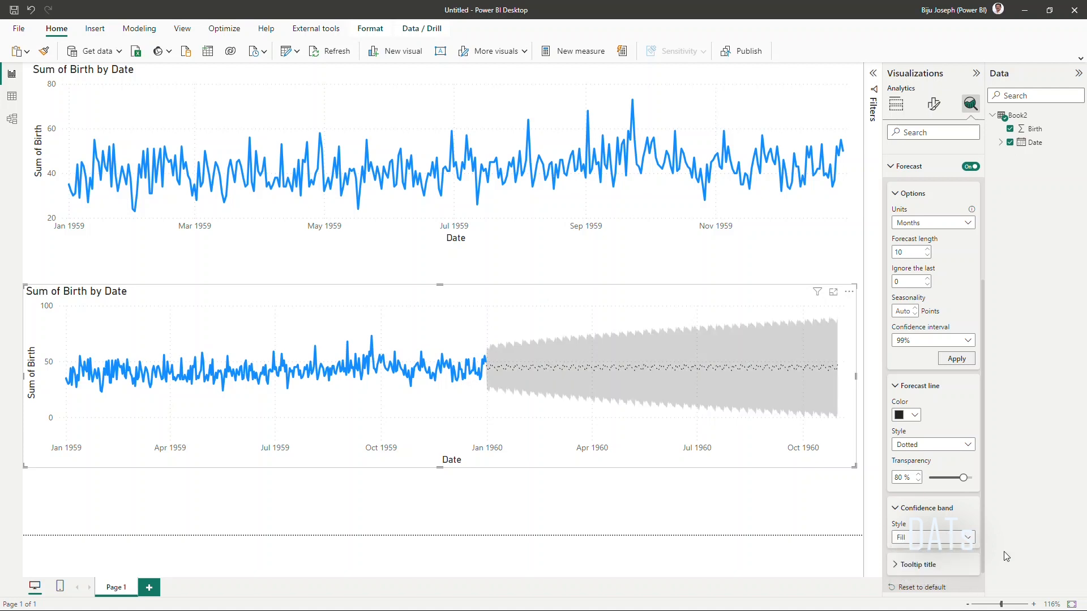
# Examine the forecast's tooltip title setting and the matching tooltip on the lower chart's forecast line
pyautogui.click(900, 565)
pyautogui.scroll(-1, 983, 548)
pyautogui.scroll(-2, 985, 548)
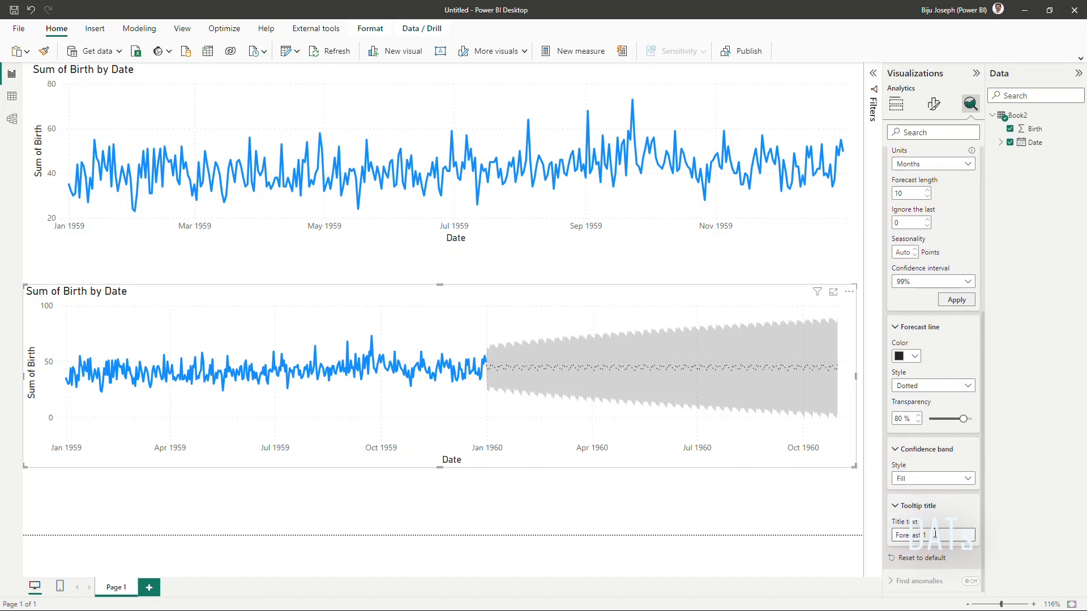
pyautogui.moveTo(732, 356)
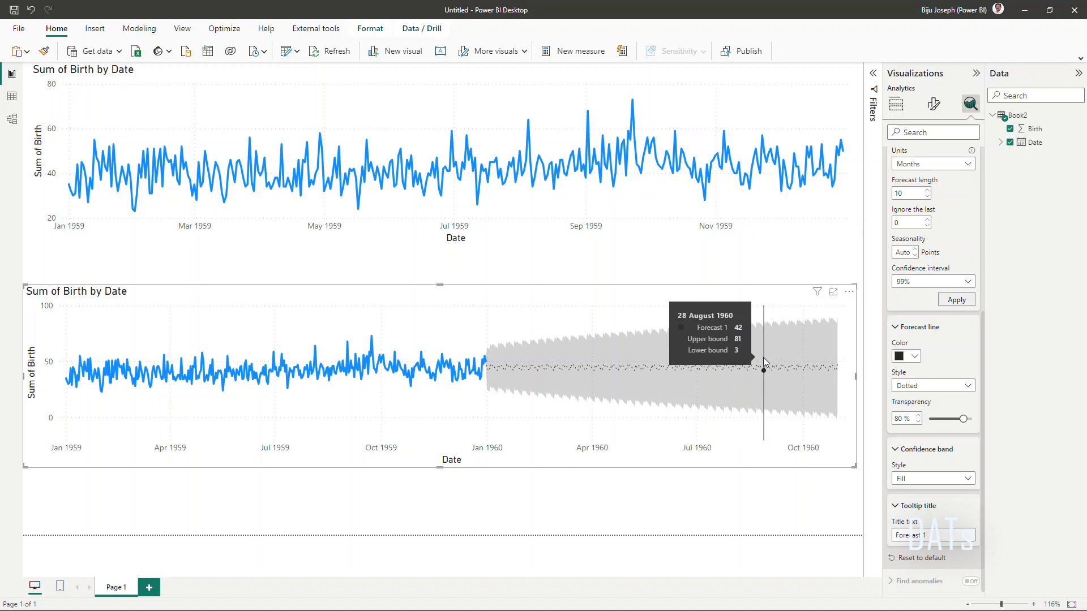